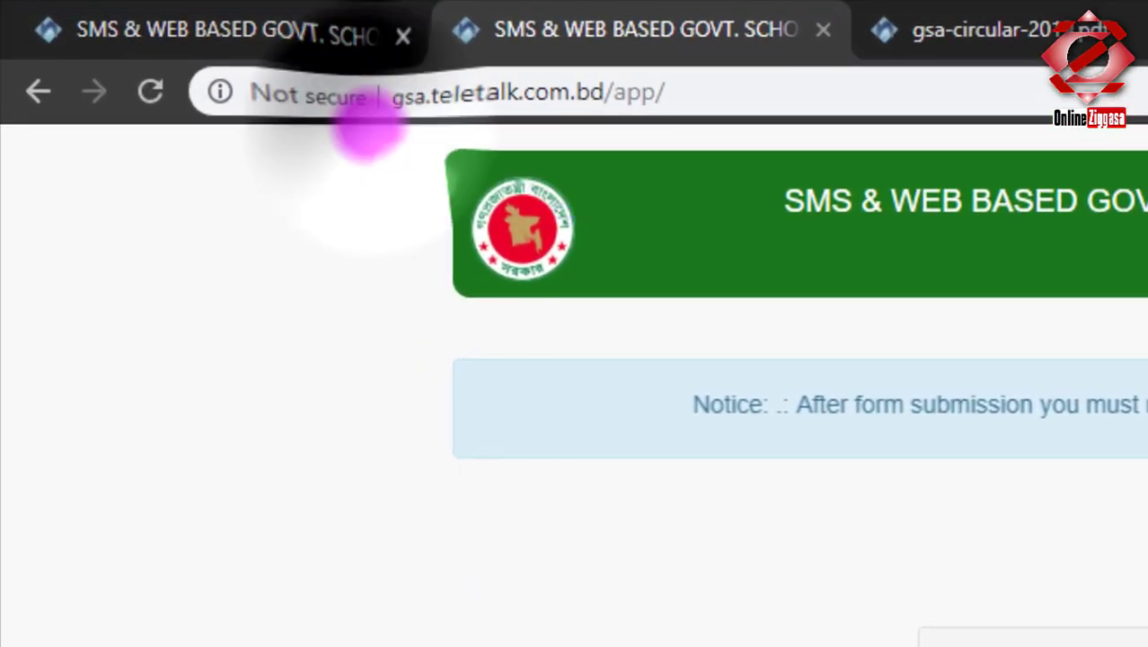
pyautogui.moveTo(366, 133)
pyautogui.mouseDown()
pyautogui.moveTo(635, 128)
pyautogui.moveTo(724, 82)
pyautogui.moveTo(481, 56)
pyautogui.moveTo(373, 126)
pyautogui.mouseUp()
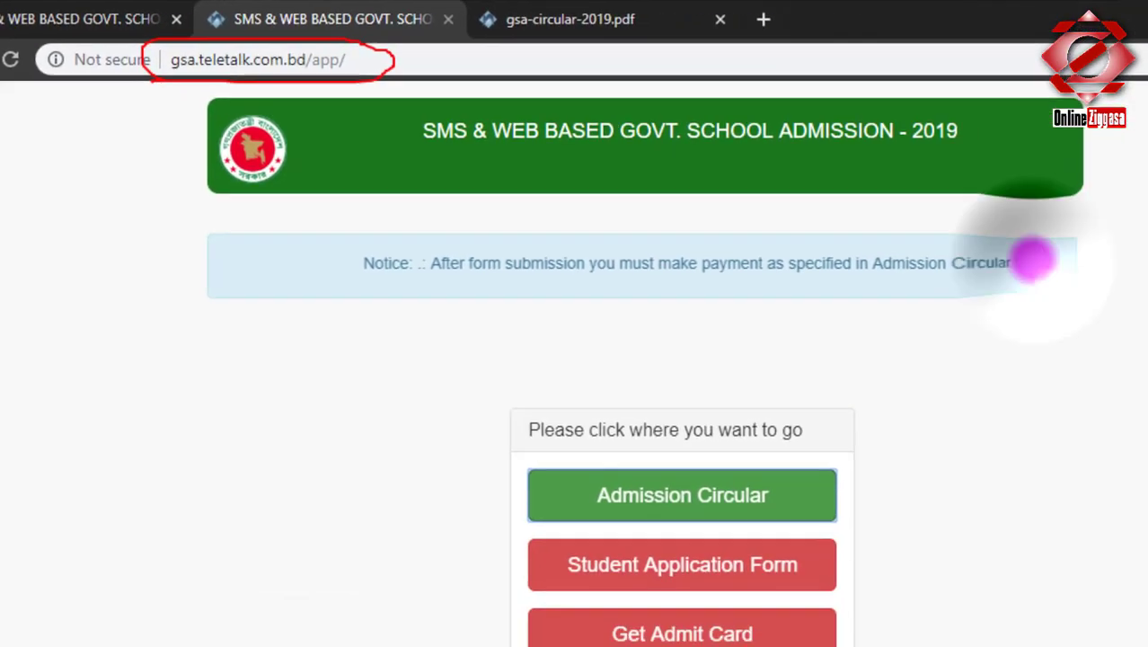
pyautogui.moveTo(1033, 260)
pyautogui.mouseDown()
pyautogui.moveTo(325, 257)
pyautogui.moveTo(1074, 339)
pyautogui.moveTo(708, 246)
pyautogui.mouseUp()
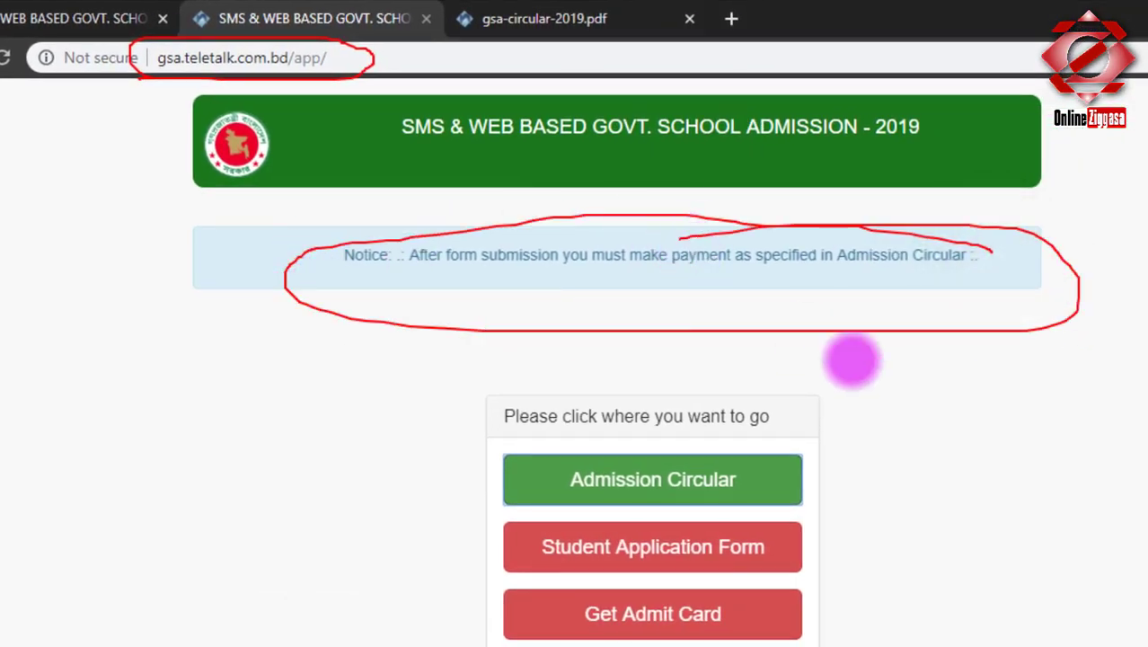
pyautogui.moveTo(804, 480)
pyautogui.mouseDown()
pyautogui.moveTo(861, 430)
pyautogui.moveTo(948, 418)
pyautogui.mouseUp()
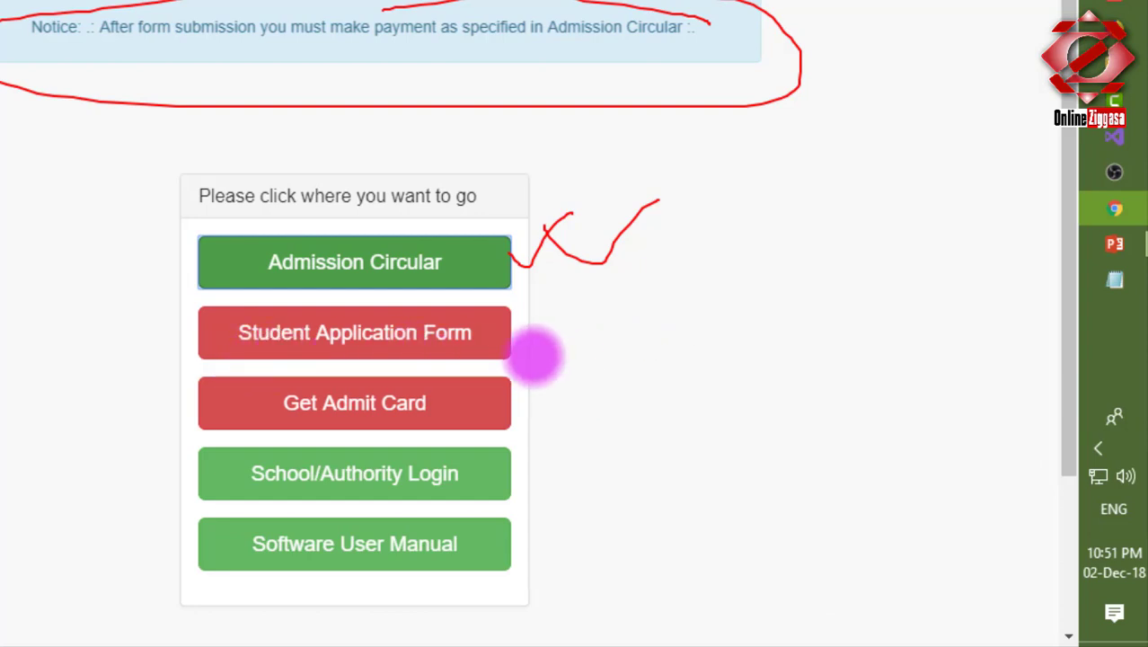
pyautogui.moveTo(520, 334); pyautogui.dragTo(593, 314)
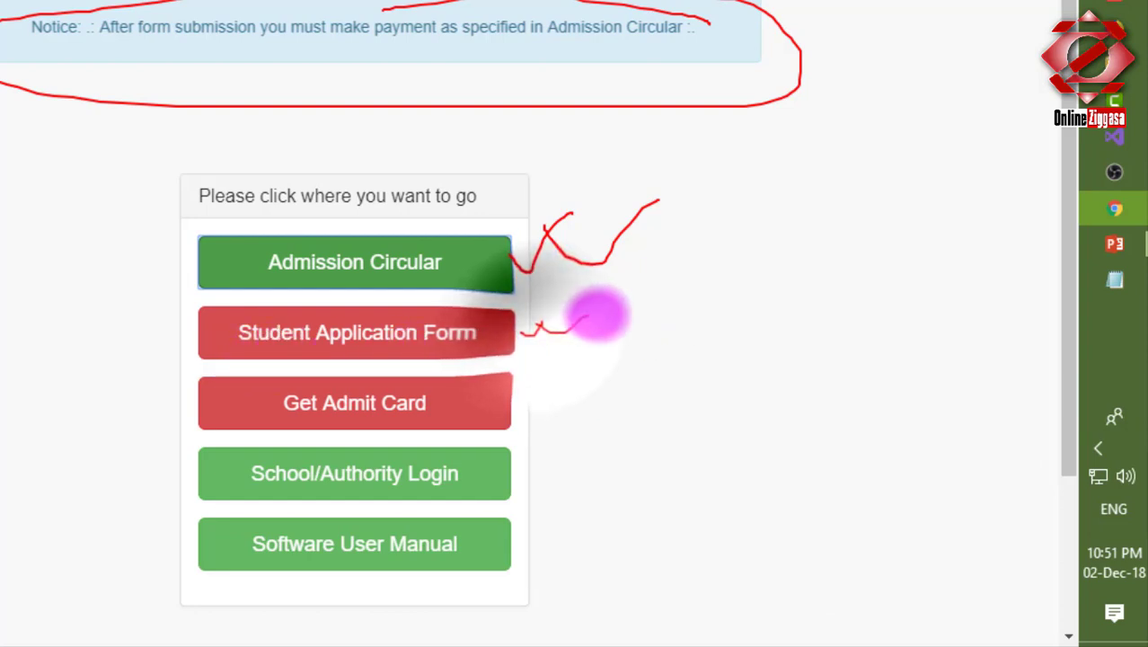
pyautogui.moveTo(540, 399); pyautogui.dragTo(632, 361)
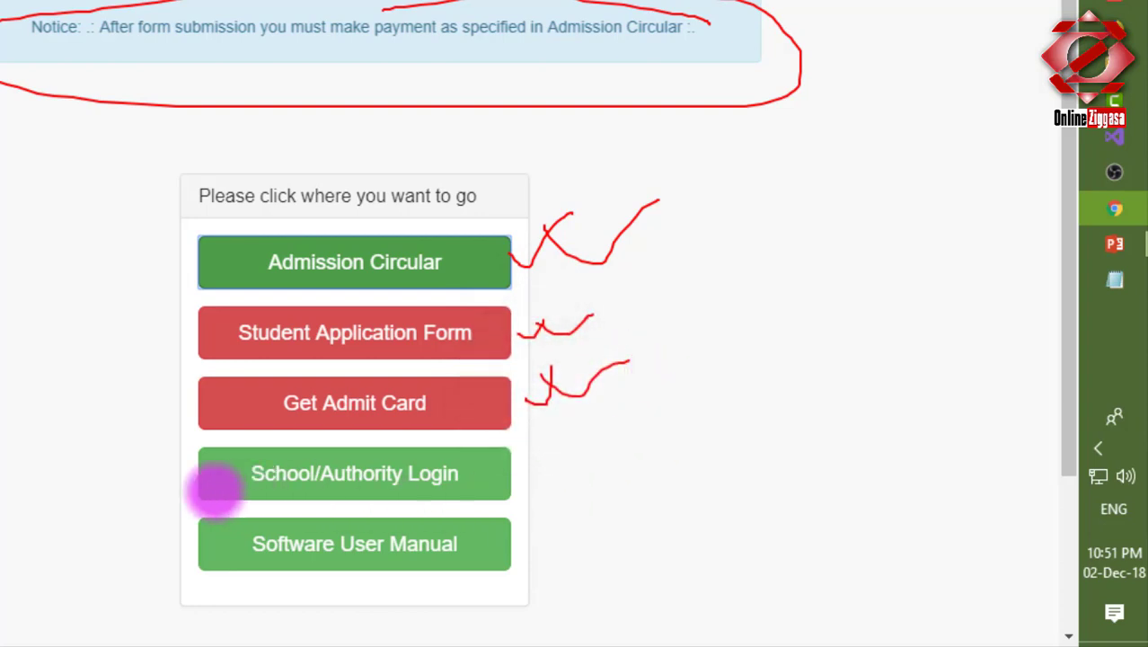
pyautogui.moveTo(144, 463); pyautogui.dragTo(157, 593)
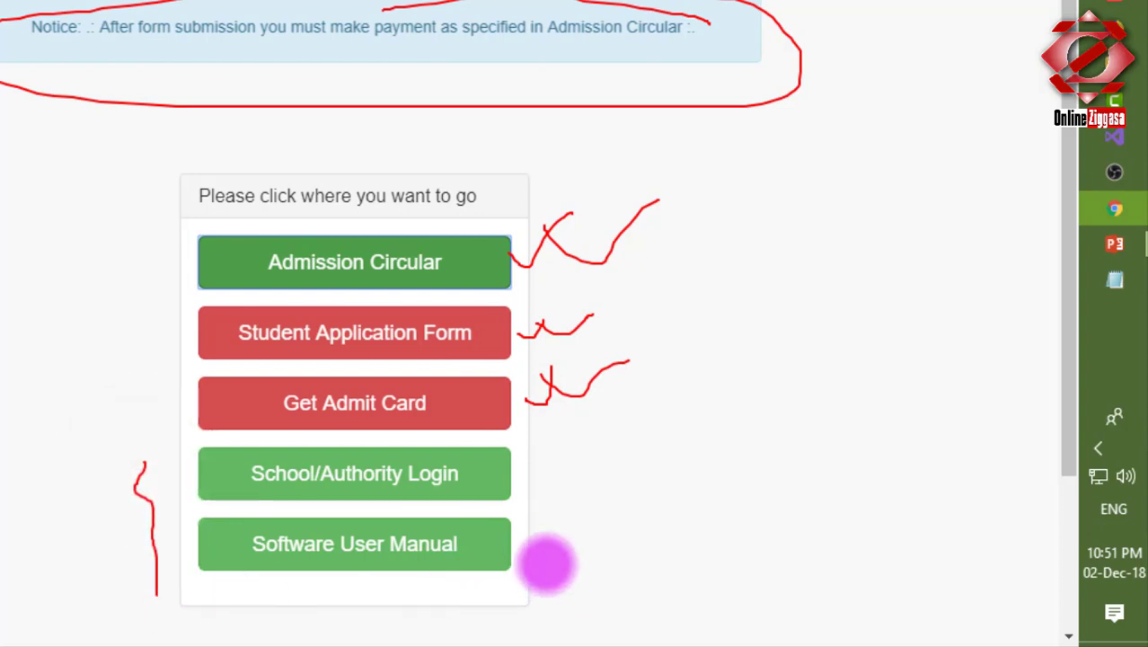
pyautogui.moveTo(523, 549)
pyautogui.mouseDown()
pyautogui.moveTo(589, 535)
pyautogui.moveTo(626, 567)
pyautogui.mouseUp()
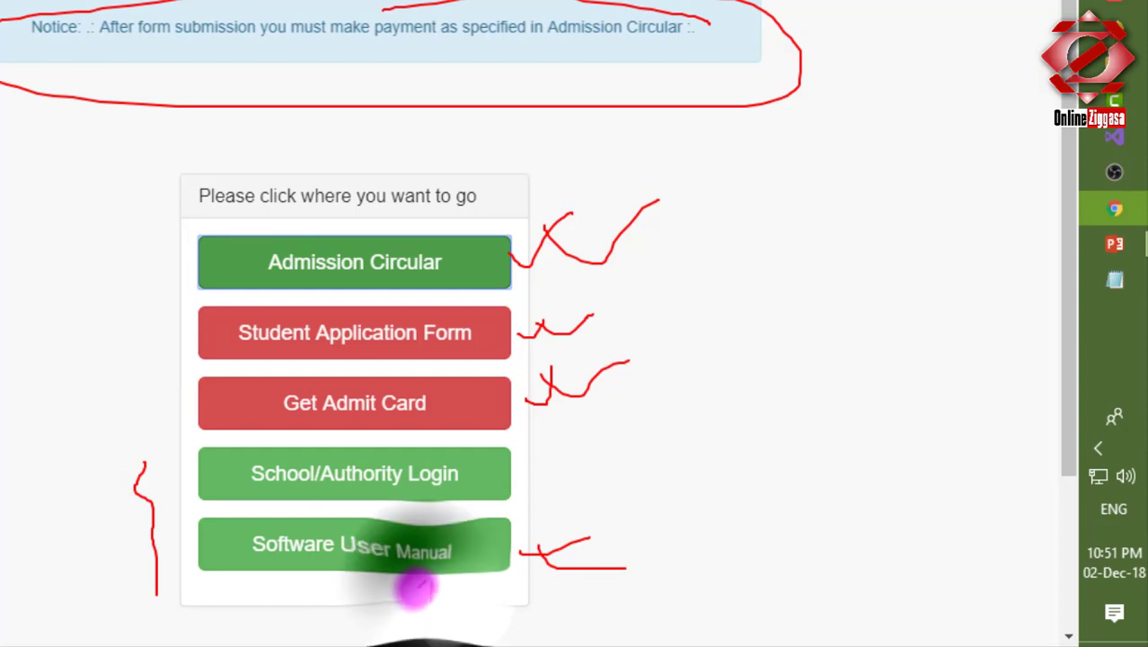
pyautogui.moveTo(432, 603); pyautogui.dragTo(435, 577)
pyautogui.moveTo(417, 593); pyautogui.dragTo(458, 593)
pyautogui.moveTo(482, 493); pyautogui.dragTo(564, 485)
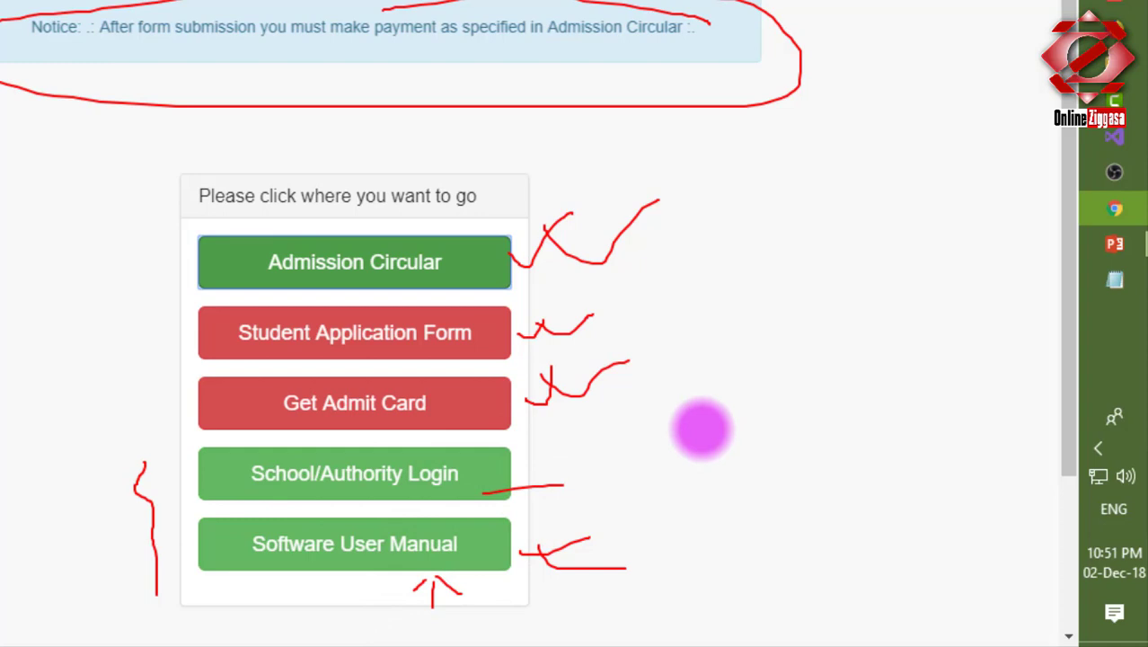
pyautogui.press('Escape')
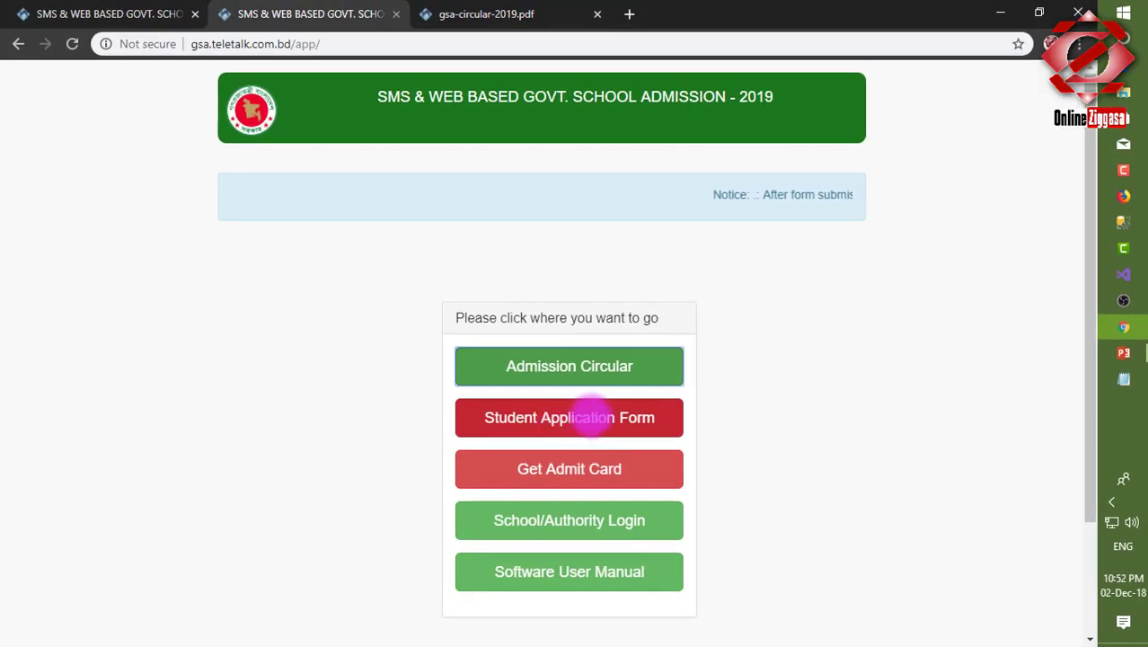
# Open the Student Application Form and choose DHAKA as the division.
pyautogui.click(593, 418)
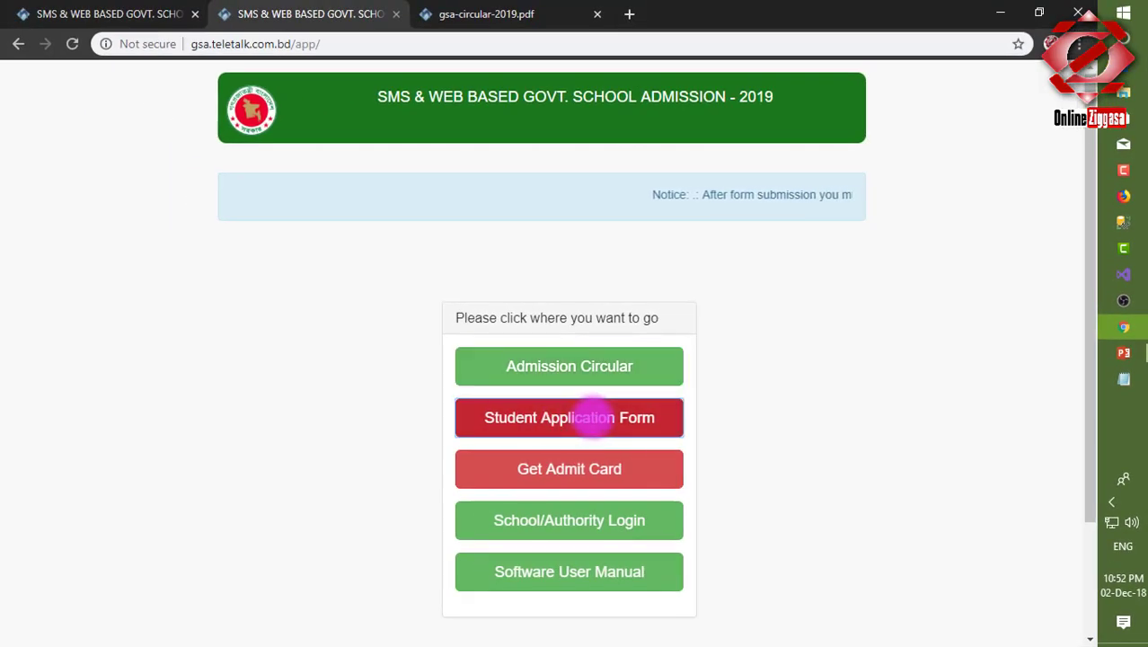
pyautogui.click(593, 418)
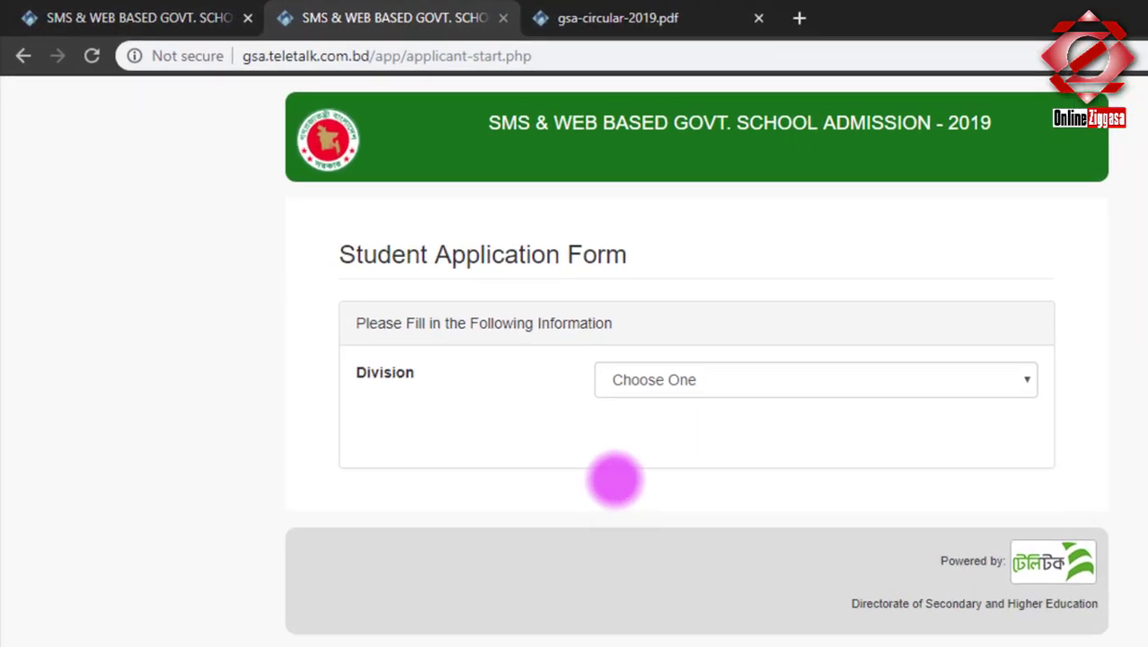
pyautogui.moveTo(339, 268); pyautogui.dragTo(629, 270)
pyautogui.moveTo(438, 365)
pyautogui.mouseDown()
pyautogui.moveTo(386, 368)
pyautogui.moveTo(456, 390)
pyautogui.moveTo(430, 349)
pyautogui.mouseUp()
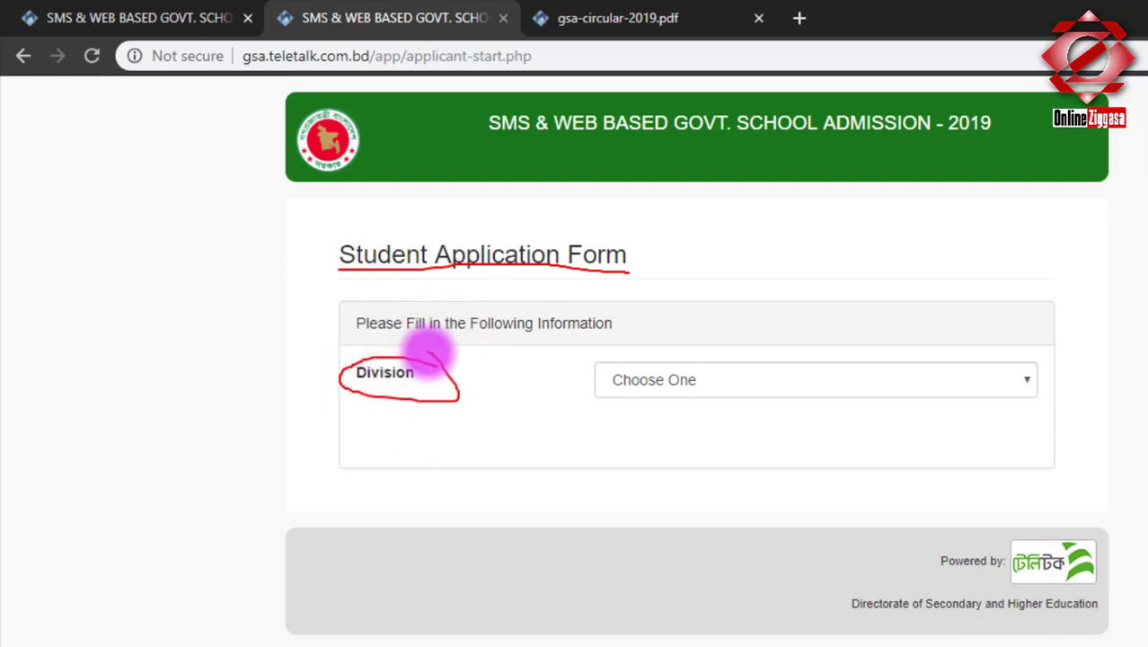
pyautogui.moveTo(536, 378)
pyautogui.mouseDown()
pyautogui.moveTo(584, 358)
pyautogui.moveTo(568, 376)
pyautogui.moveTo(633, 323)
pyautogui.mouseUp()
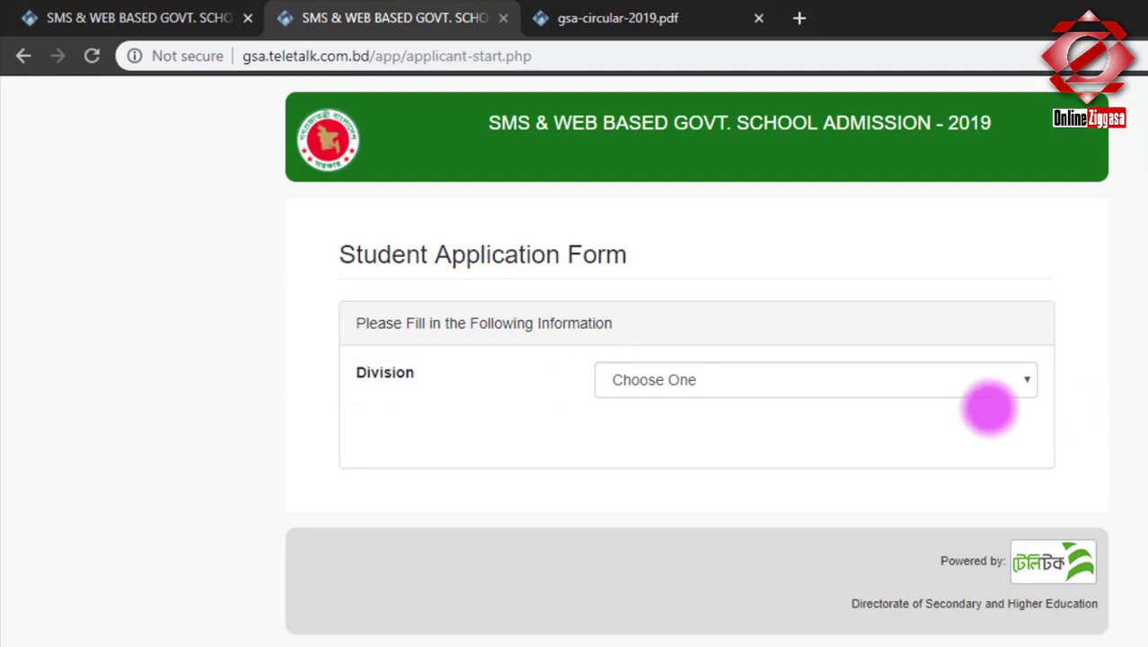
pyautogui.click(914, 375)
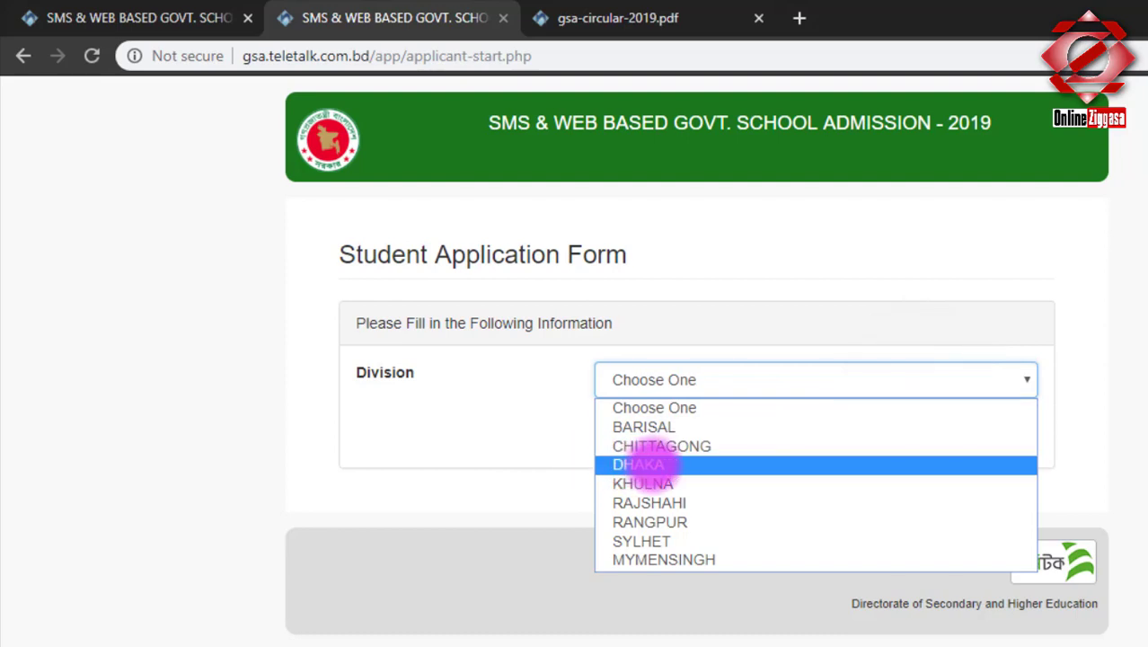
pyautogui.click(647, 464)
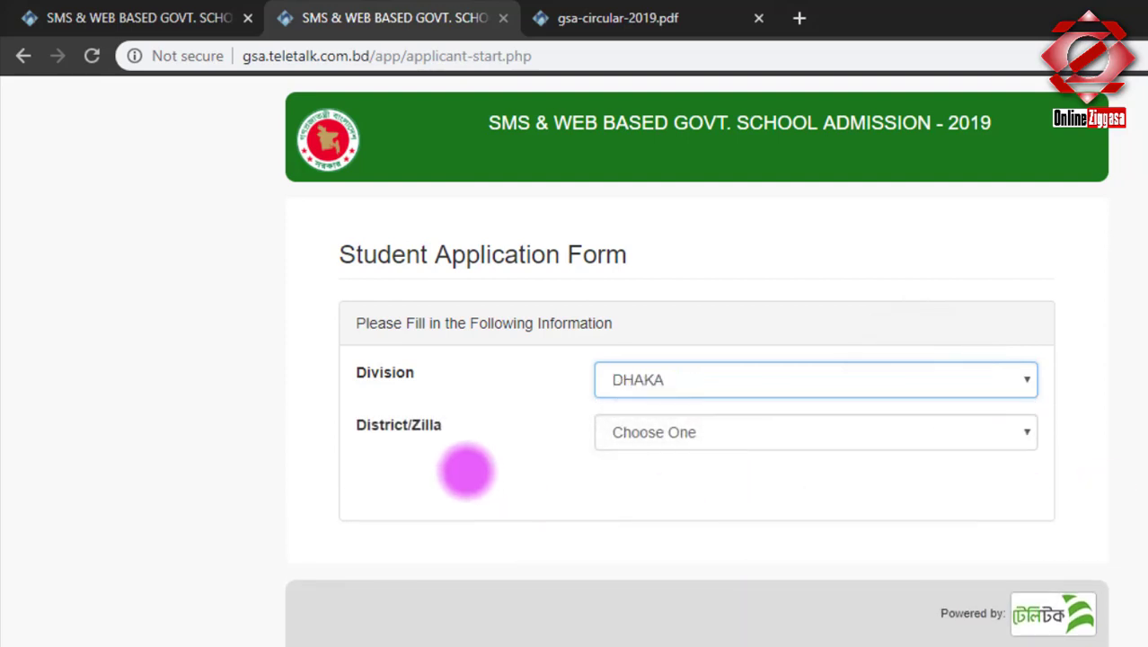
# Set the district to DHAKA and the thana to DHANMONDI.
pyautogui.moveTo(459, 436); pyautogui.dragTo(366, 411)
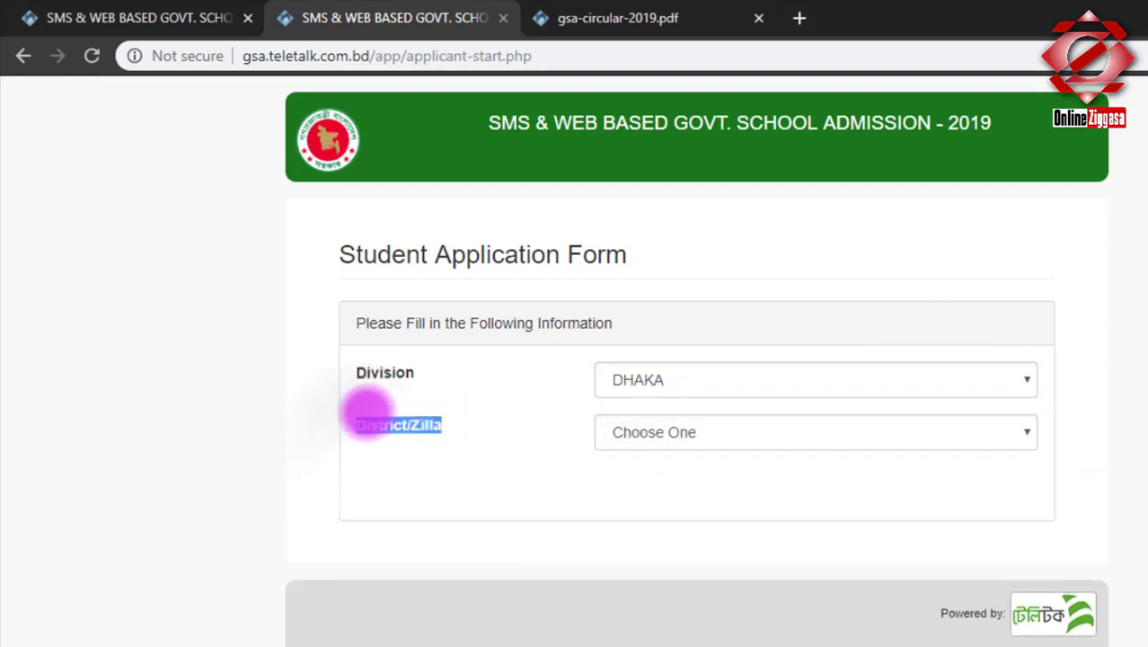
pyautogui.click(678, 432)
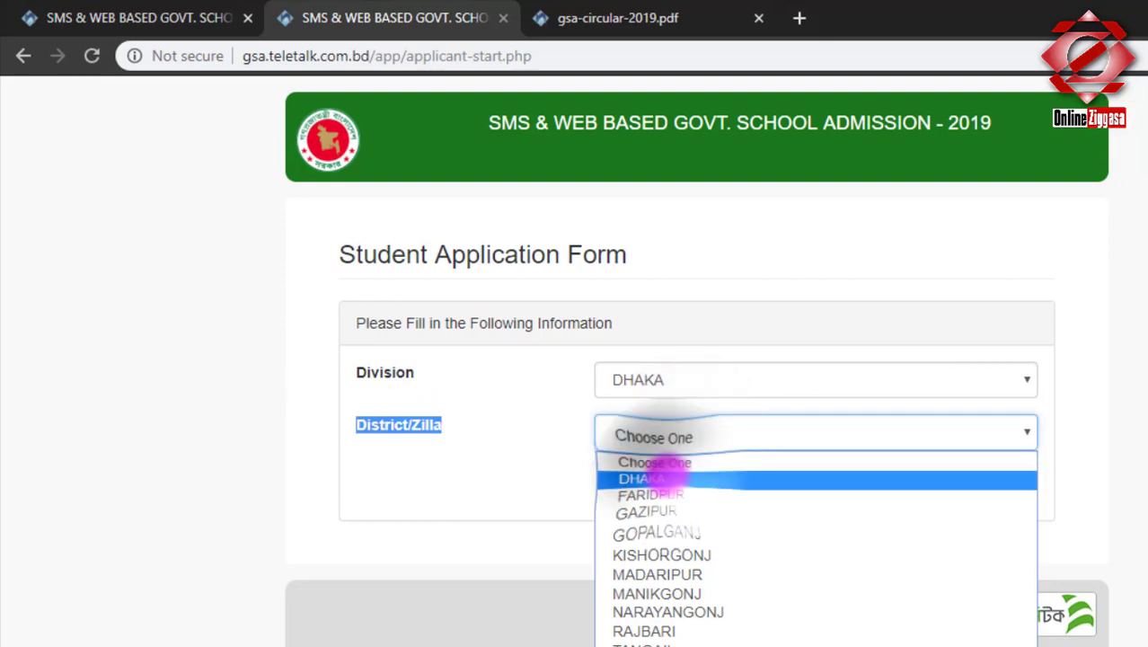
pyautogui.click(646, 479)
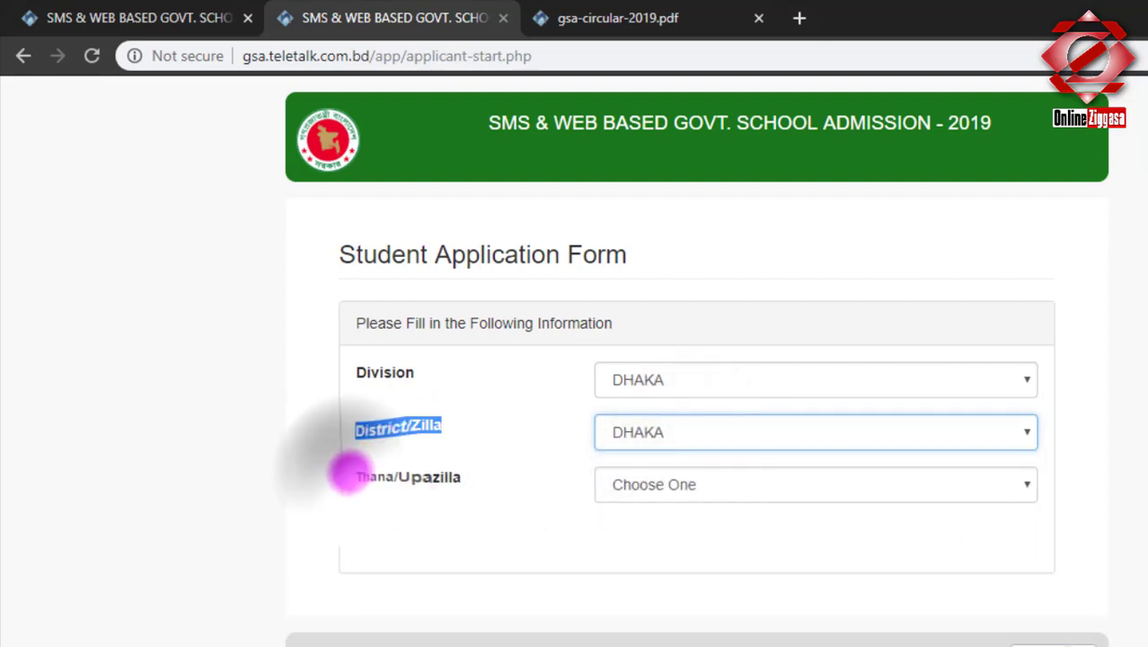
pyautogui.moveTo(349, 471); pyautogui.dragTo(469, 471)
pyautogui.click(705, 485)
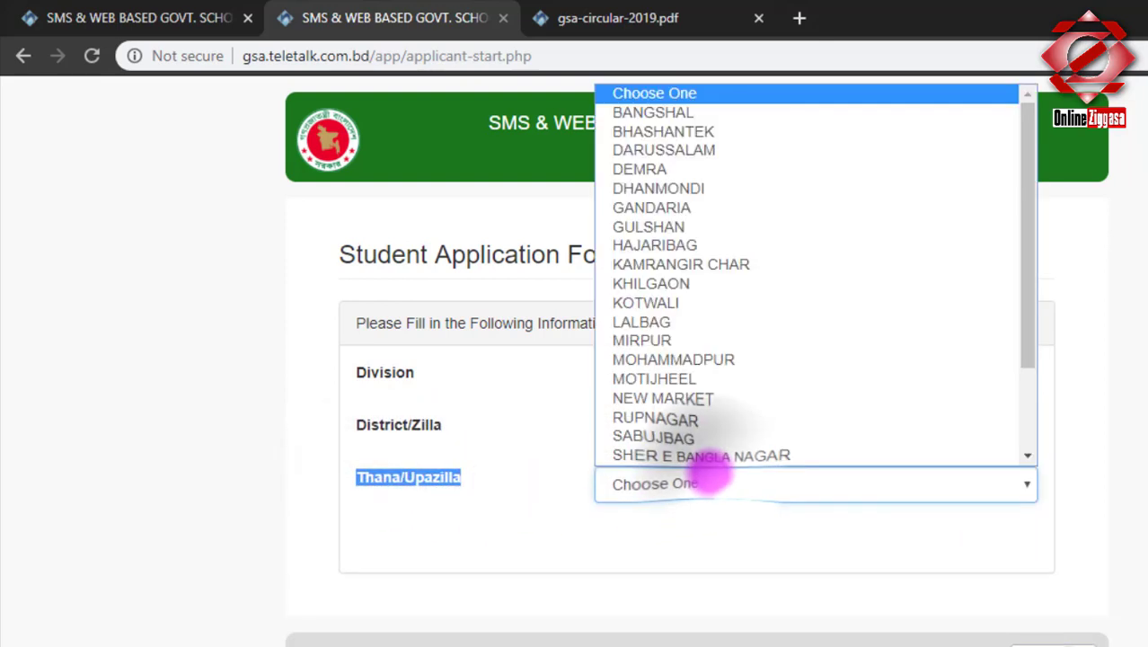
pyautogui.click(691, 188)
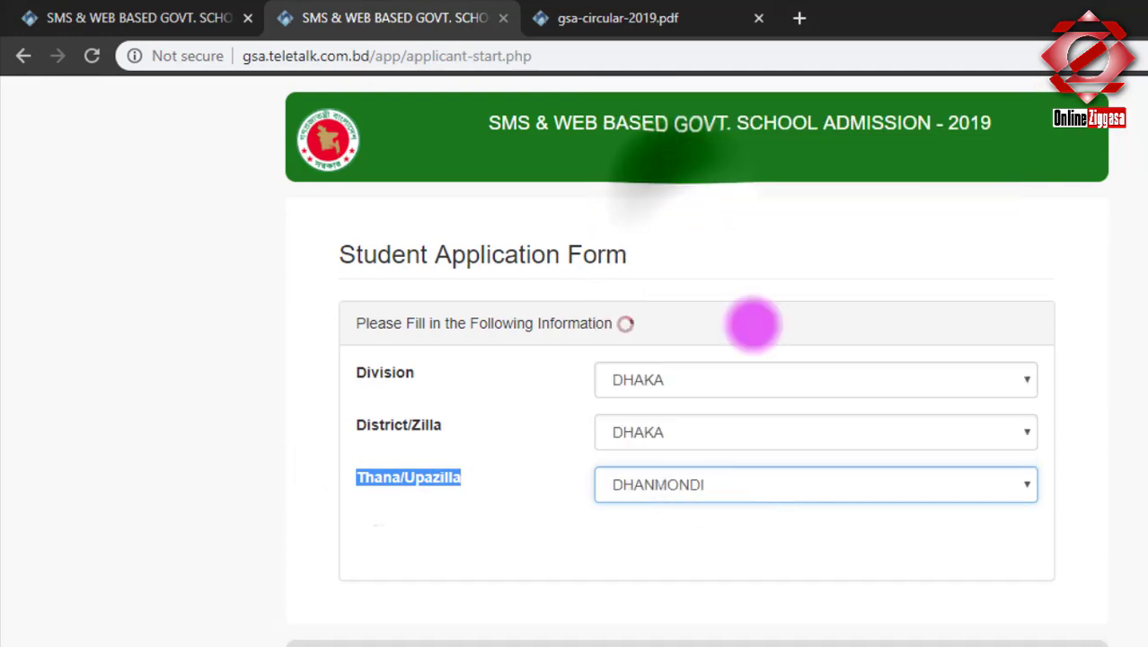
# Choose DHANMONDI GOVT. GIRLS' HIGH SCHOOL and apply for class Six.
pyautogui.moveTo(348, 530); pyautogui.dragTo(468, 528)
pyautogui.click(705, 536)
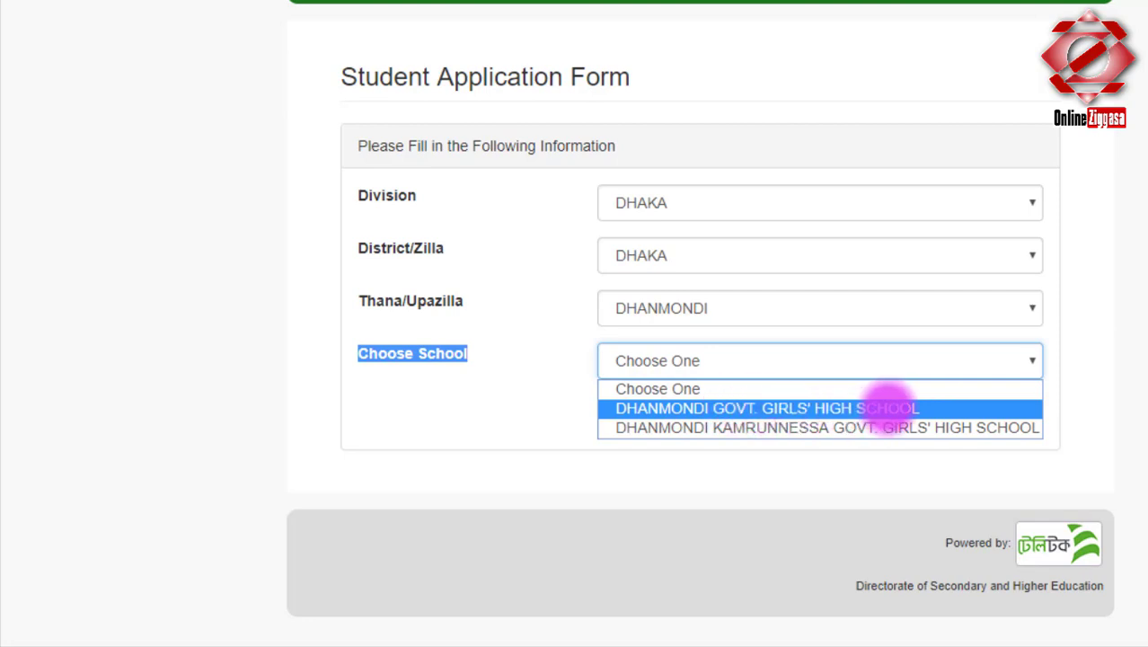
pyautogui.click(763, 407)
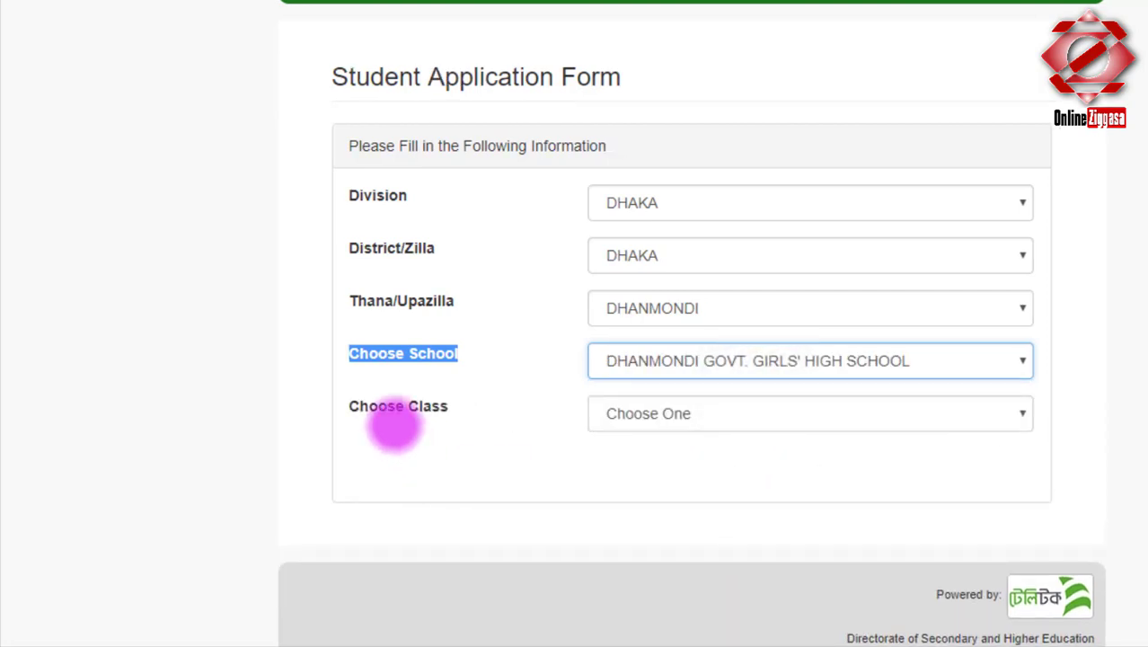
pyautogui.moveTo(349, 405); pyautogui.dragTo(456, 405)
pyautogui.click(664, 411)
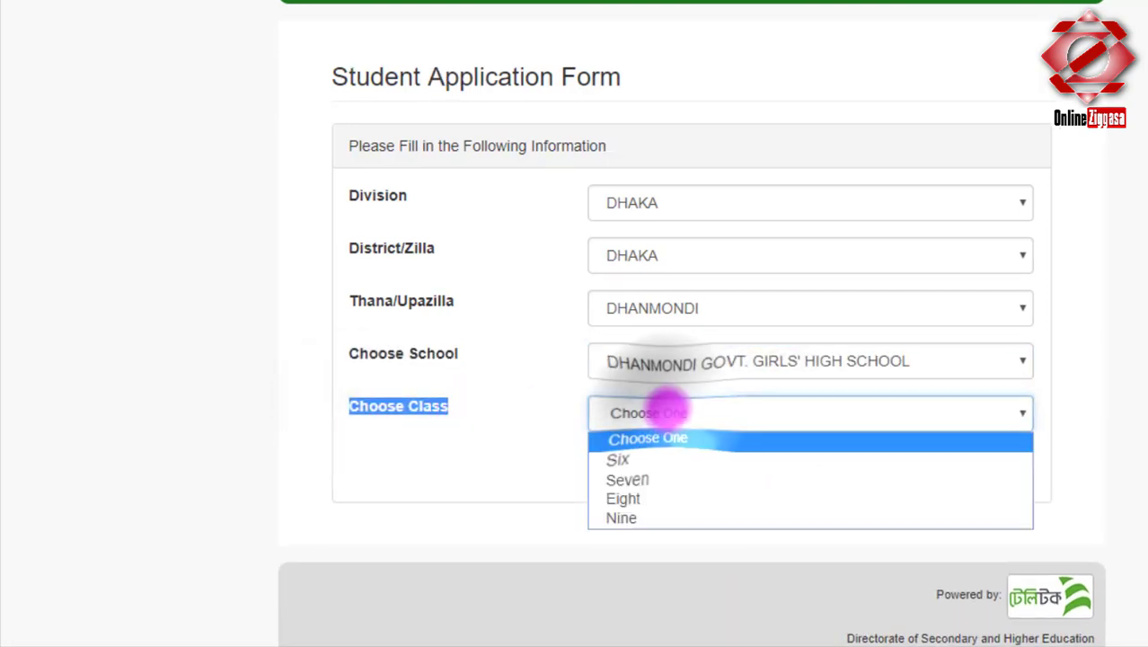
pyautogui.click(650, 458)
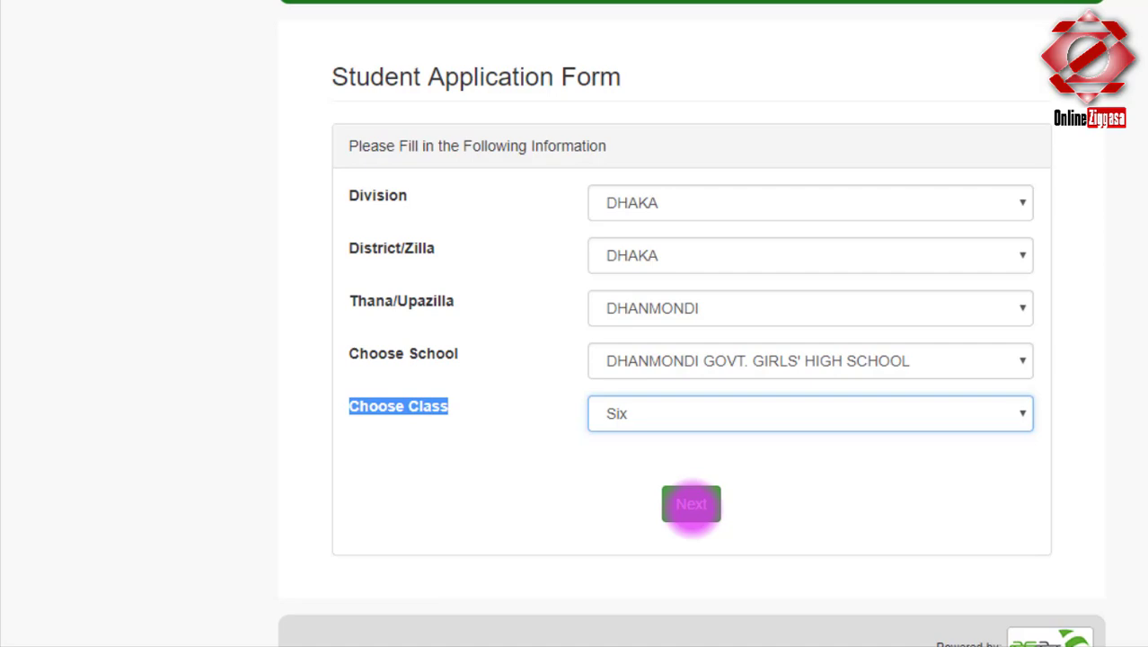
# Continue to the full admission form and scroll through its sections.
pyautogui.click(691, 503)
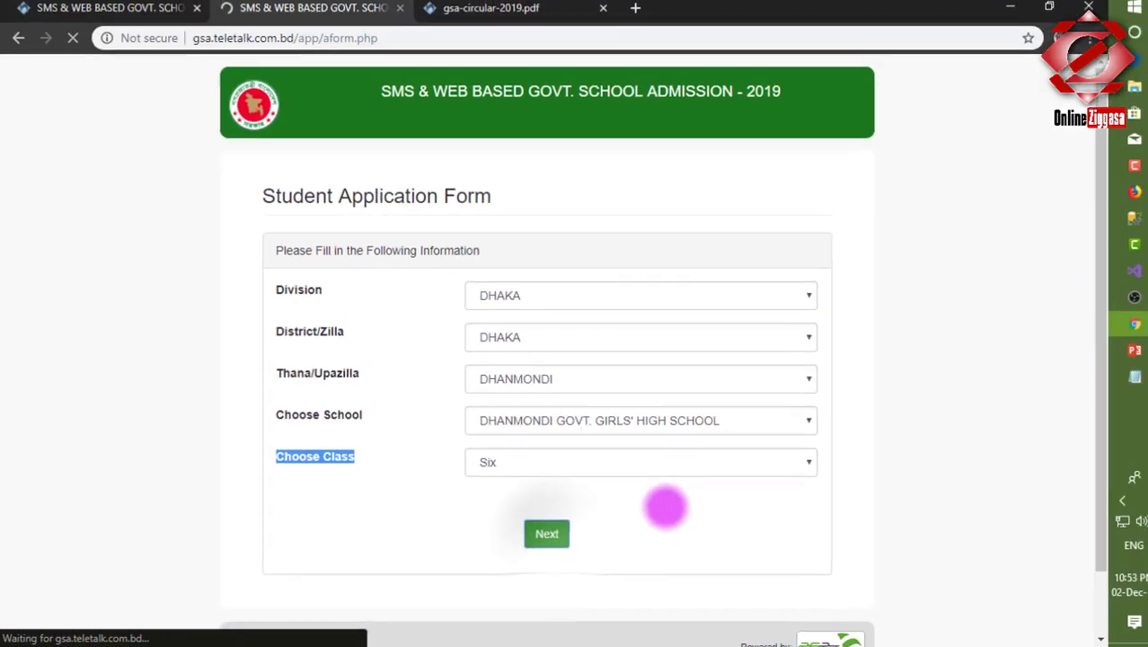
pyautogui.scroll(-9, 657, 509)
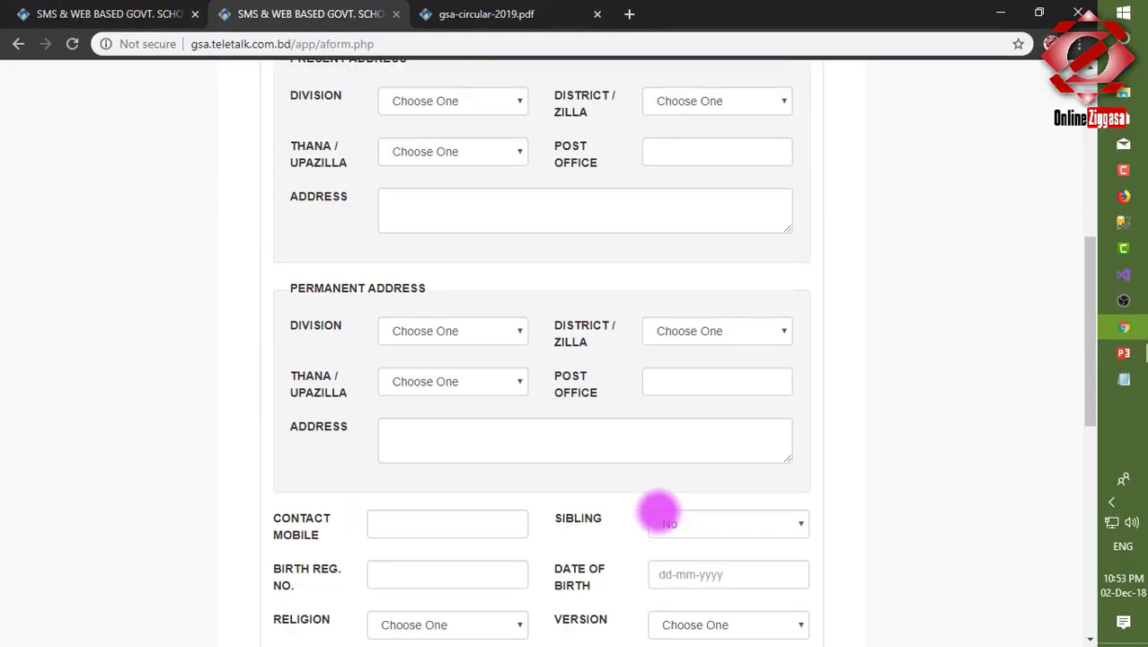
pyautogui.scroll(2, 657, 510)
pyautogui.scroll(-5, 620, 493)
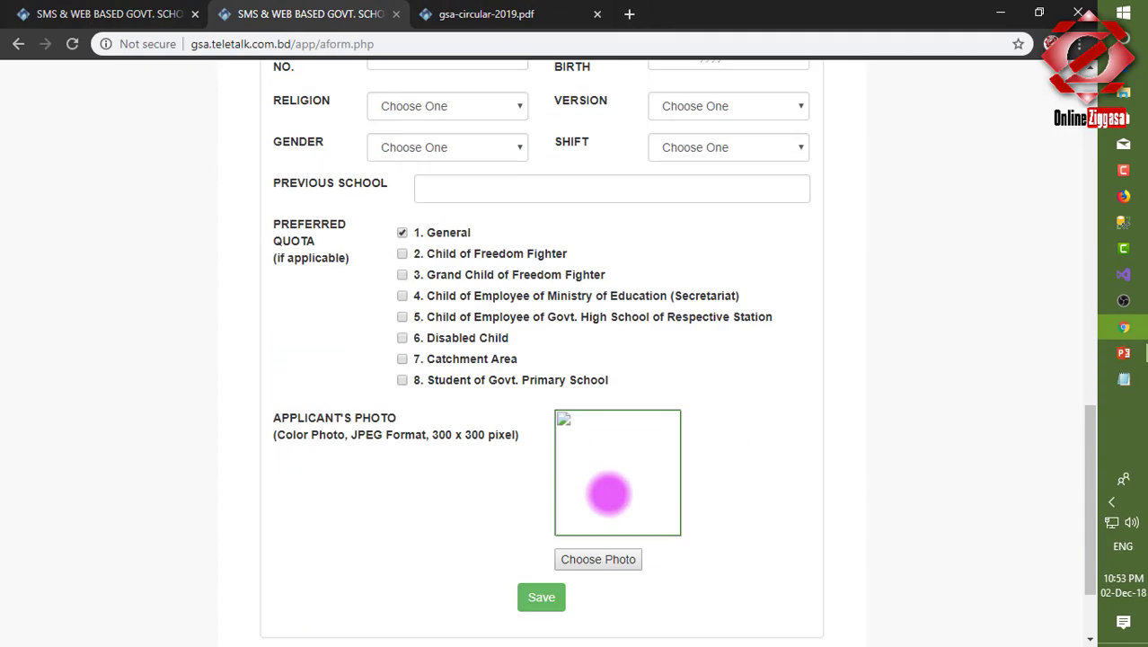
pyautogui.scroll(5, 683, 497)
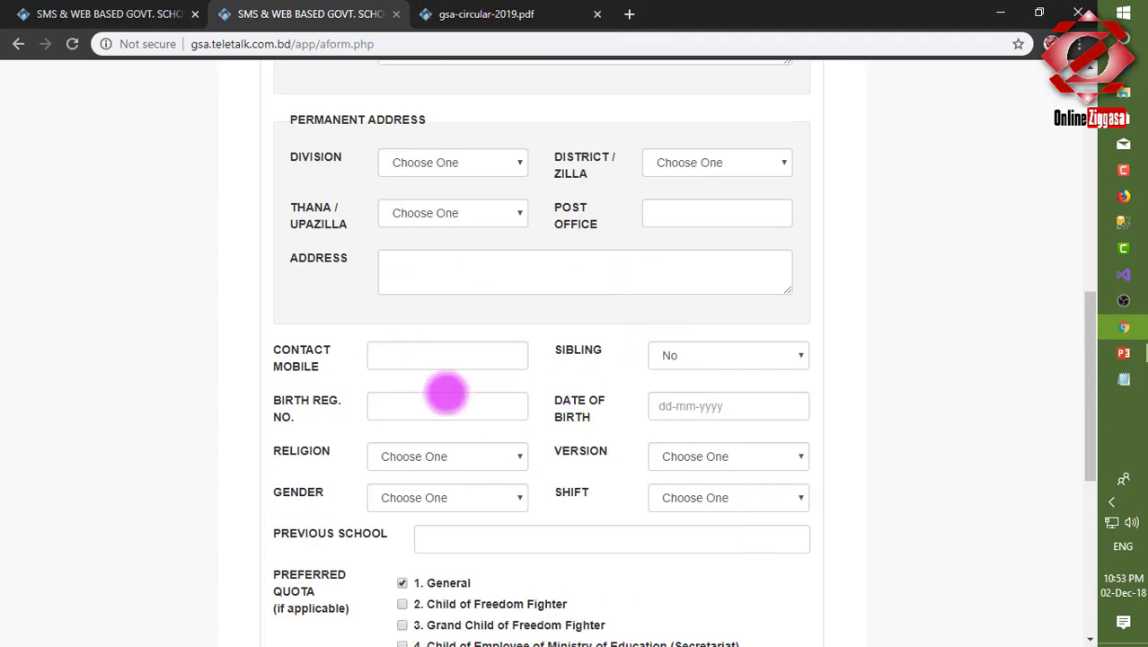
pyautogui.scroll(2, 810, 289)
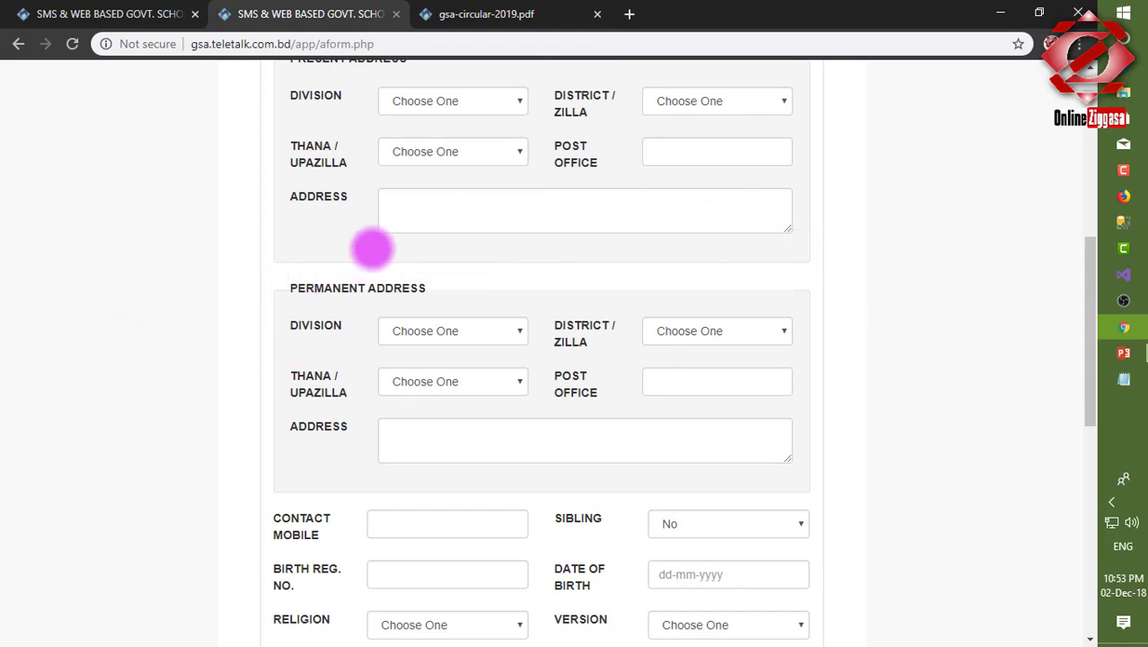
pyautogui.scroll(4, 216, 92)
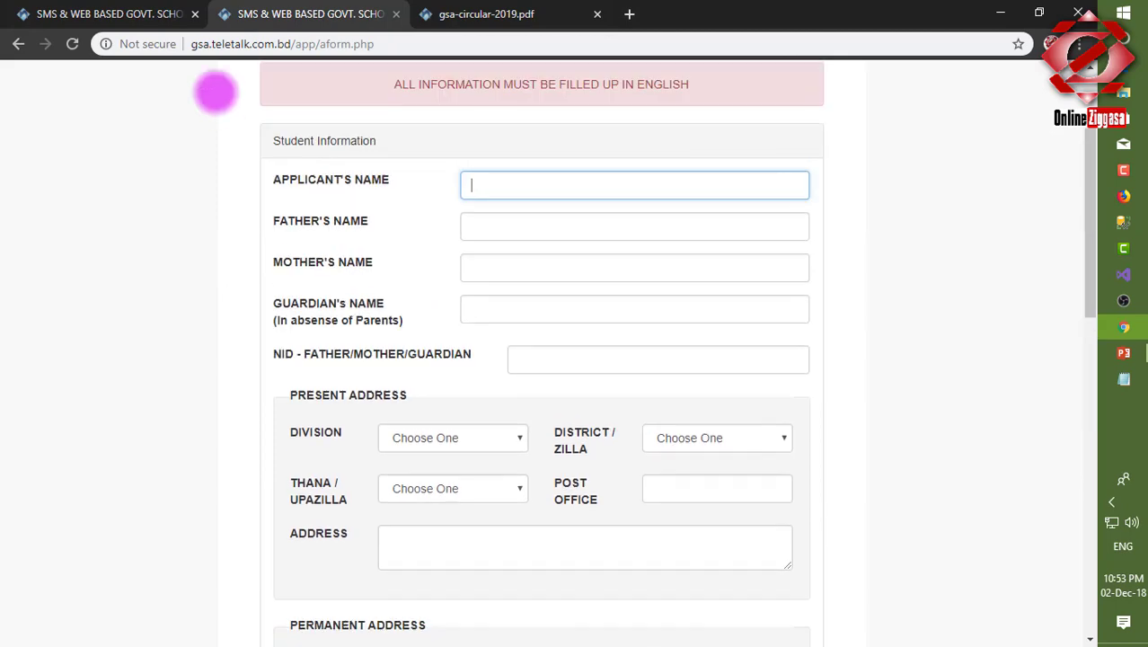
pyautogui.scroll(2, 539, 224)
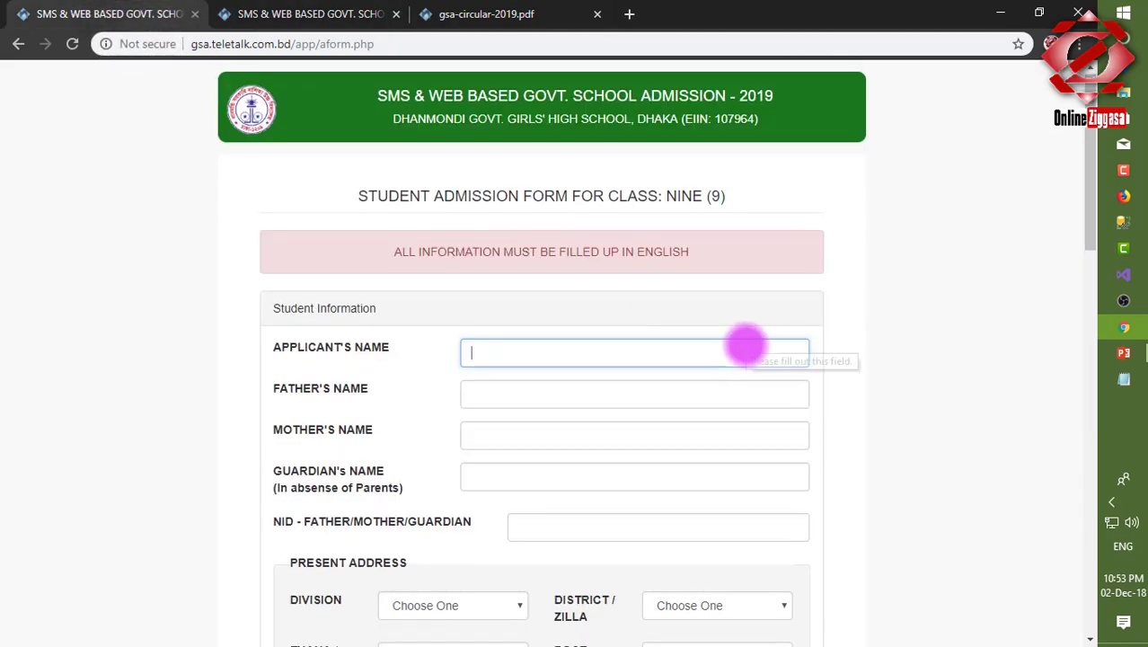
pyautogui.scroll(-3, 743, 343)
pyautogui.scroll(-8, 745, 341)
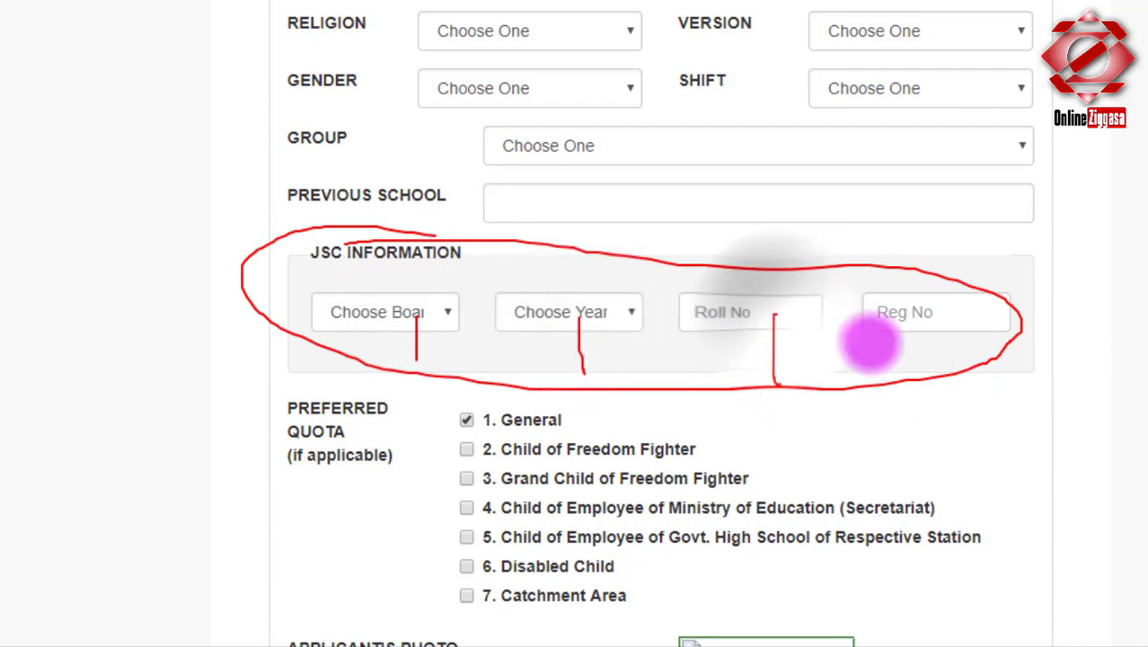
# Set JSC board to Dhaka and JSC year to 2018, then visit the roll and registration fields.
pyautogui.click(400, 306)
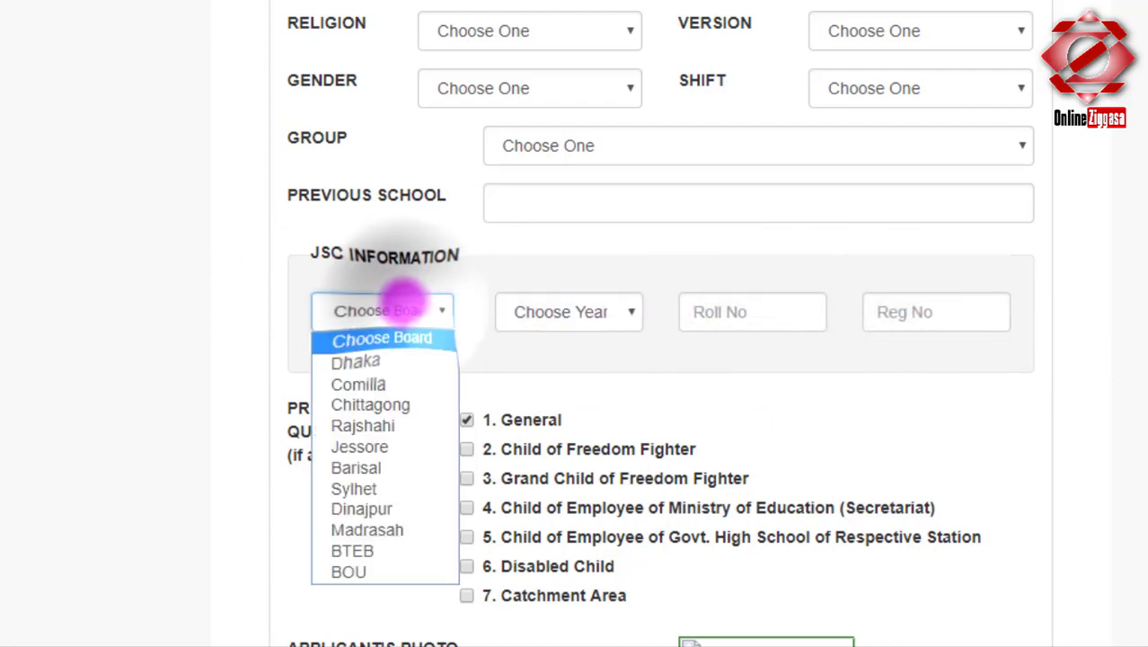
pyautogui.click(368, 363)
pyautogui.click(575, 311)
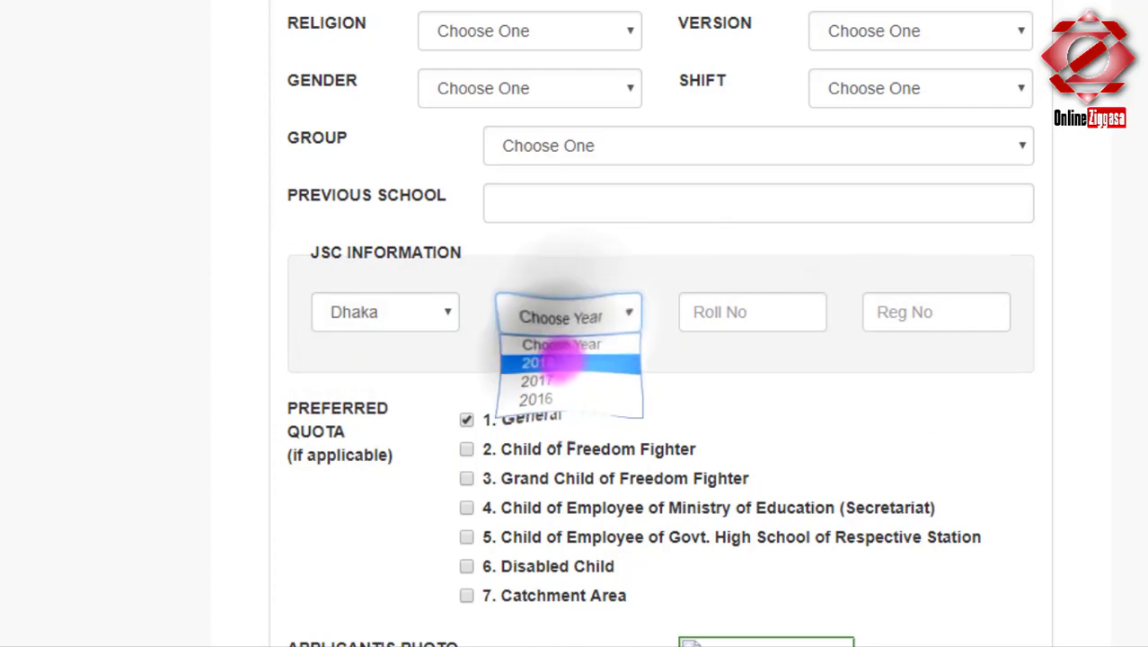
pyautogui.click(546, 361)
pyautogui.click(731, 310)
pyautogui.click(905, 311)
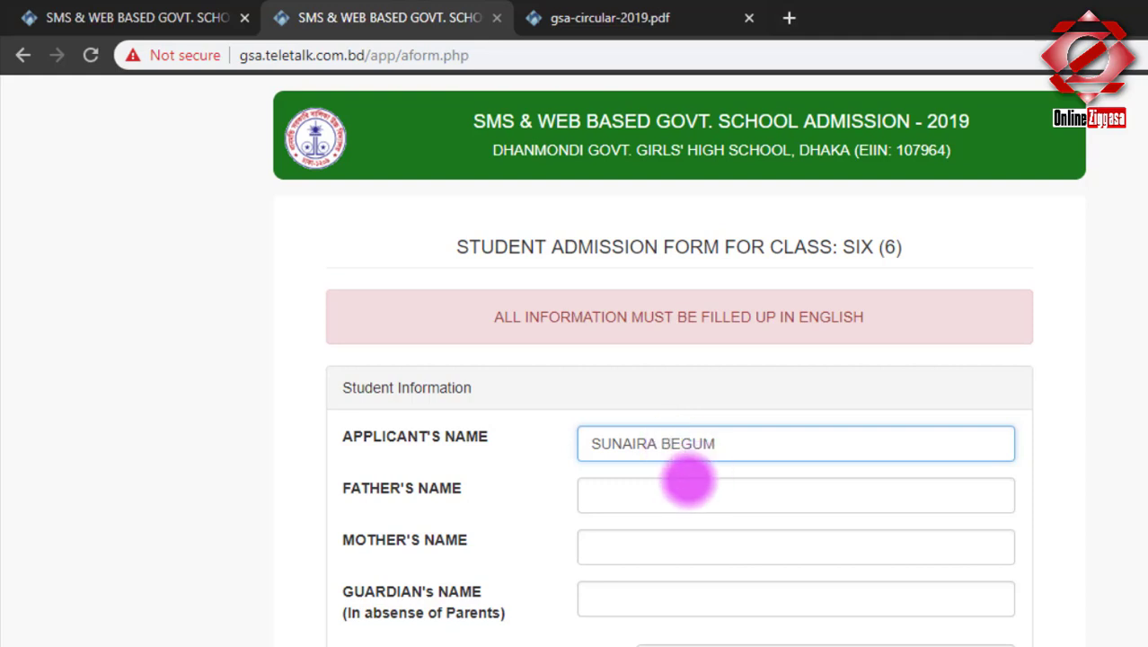
# Enter the father's name in Father's Name and the mother's name in Mother's Name.
pyautogui.click(684, 485)
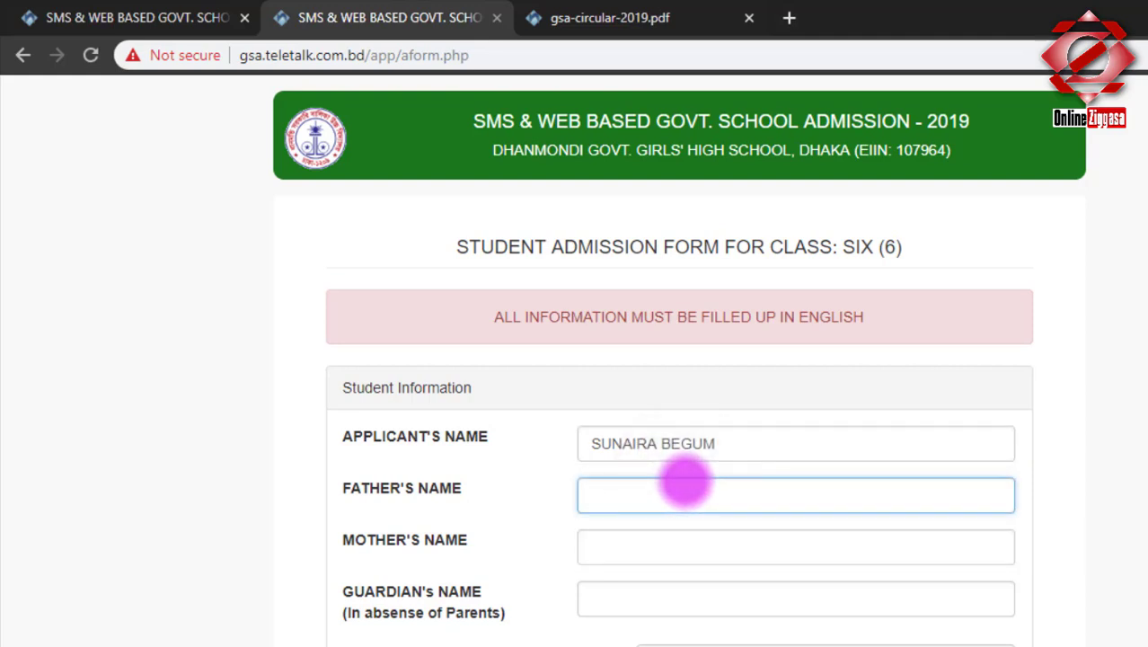
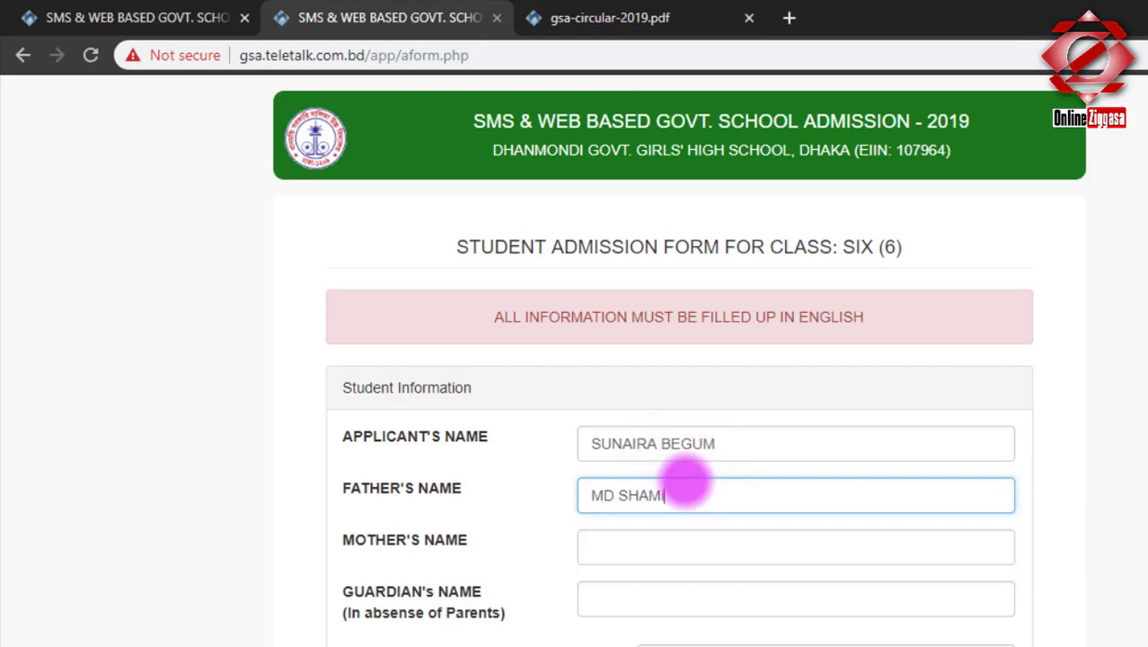
pyautogui.click(661, 539)
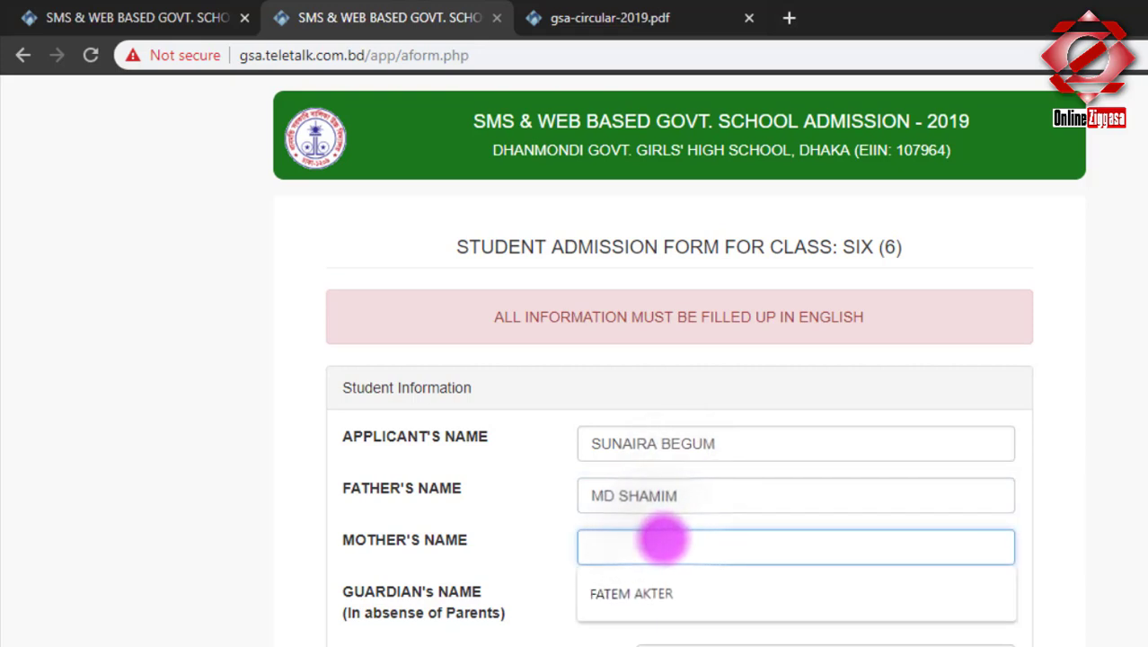
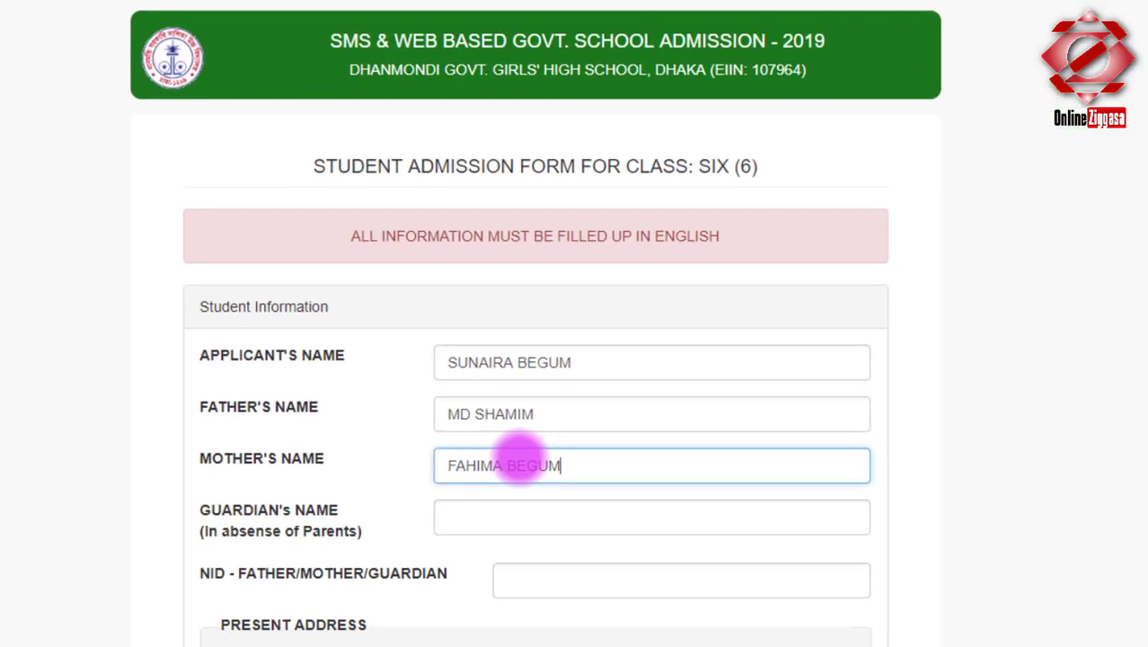
# Enter the guardian's name and fill the parent NID from the saved autofill suggestion.
pyautogui.click(658, 599)
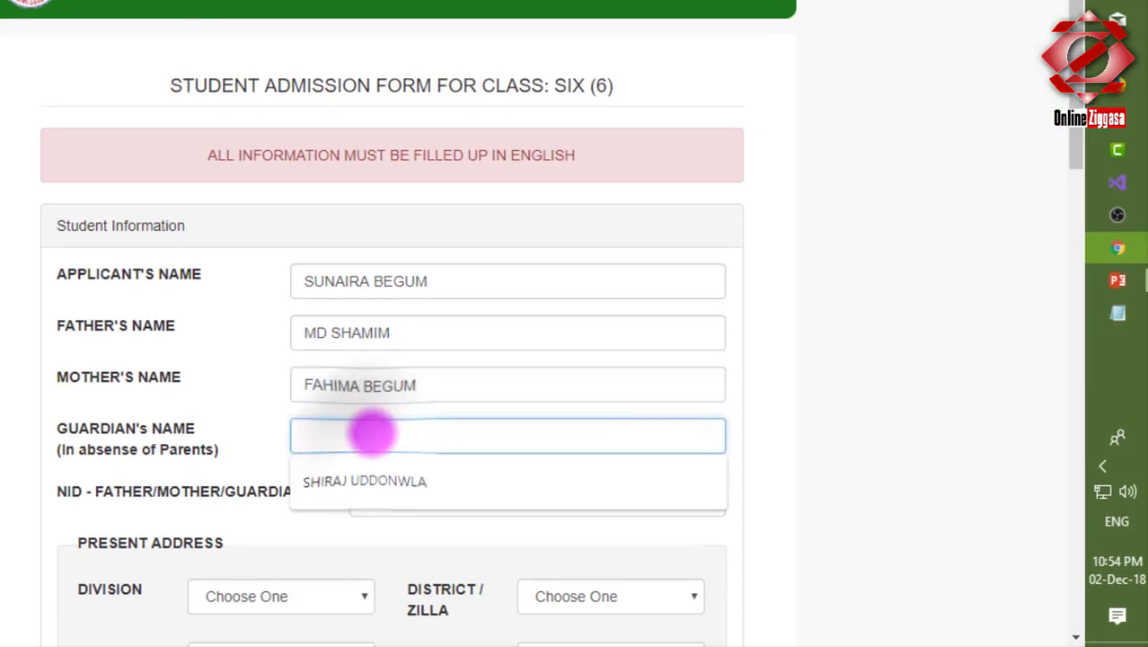
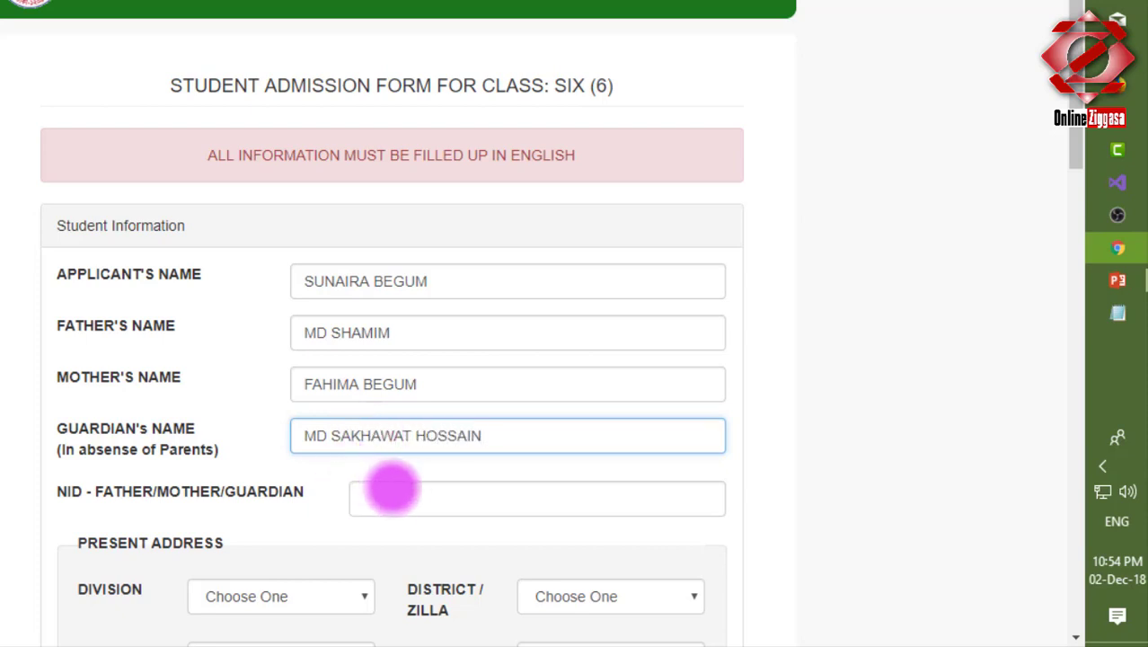
pyautogui.click(401, 492)
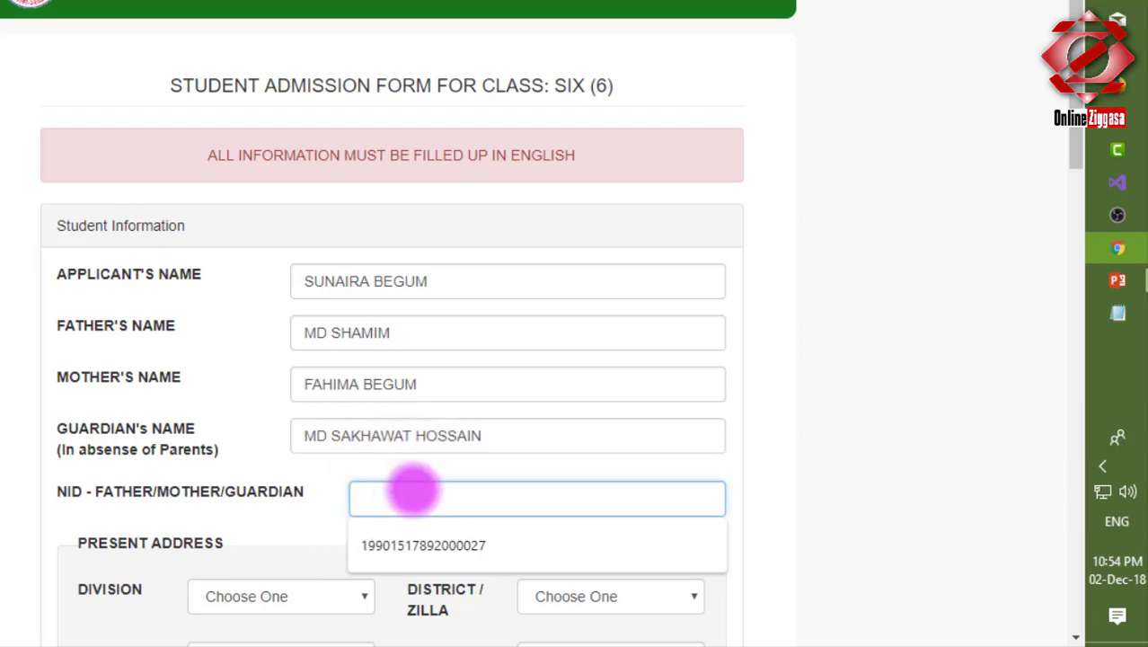
pyautogui.click(448, 539)
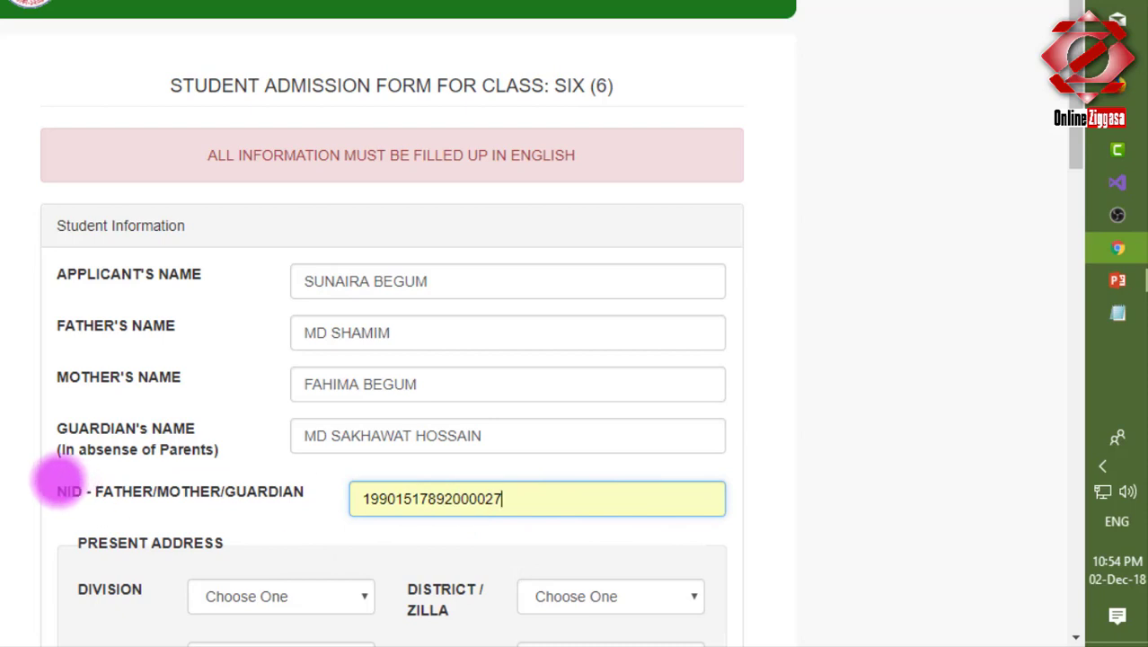
pyautogui.moveTo(56, 489); pyautogui.dragTo(61, 434)
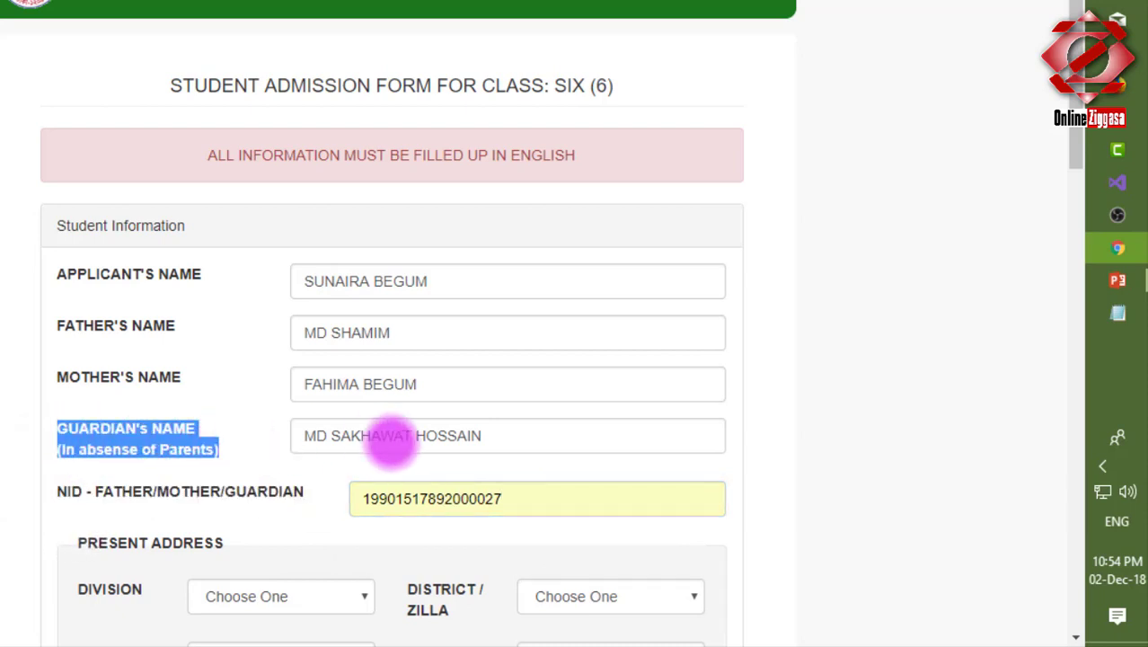
pyautogui.moveTo(492, 441); pyautogui.dragTo(303, 462)
pyautogui.scroll(-5, 225, 499)
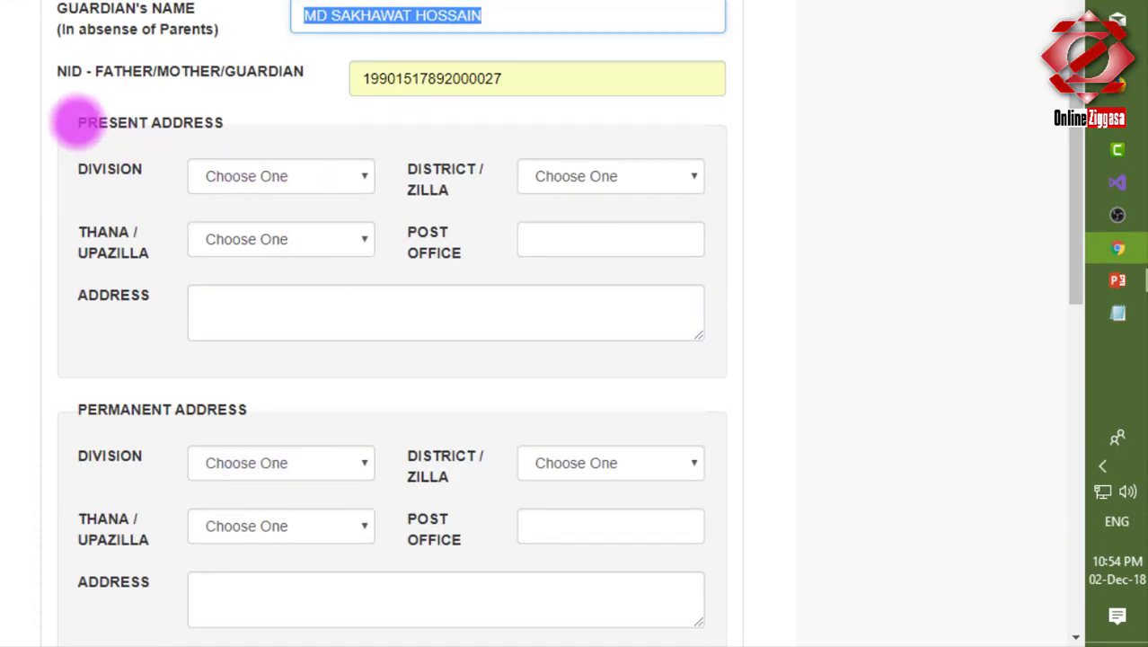
# Set the present address division and district both to DHAKA.
pyautogui.tripleClick(77, 122)
pyautogui.click(81, 405)
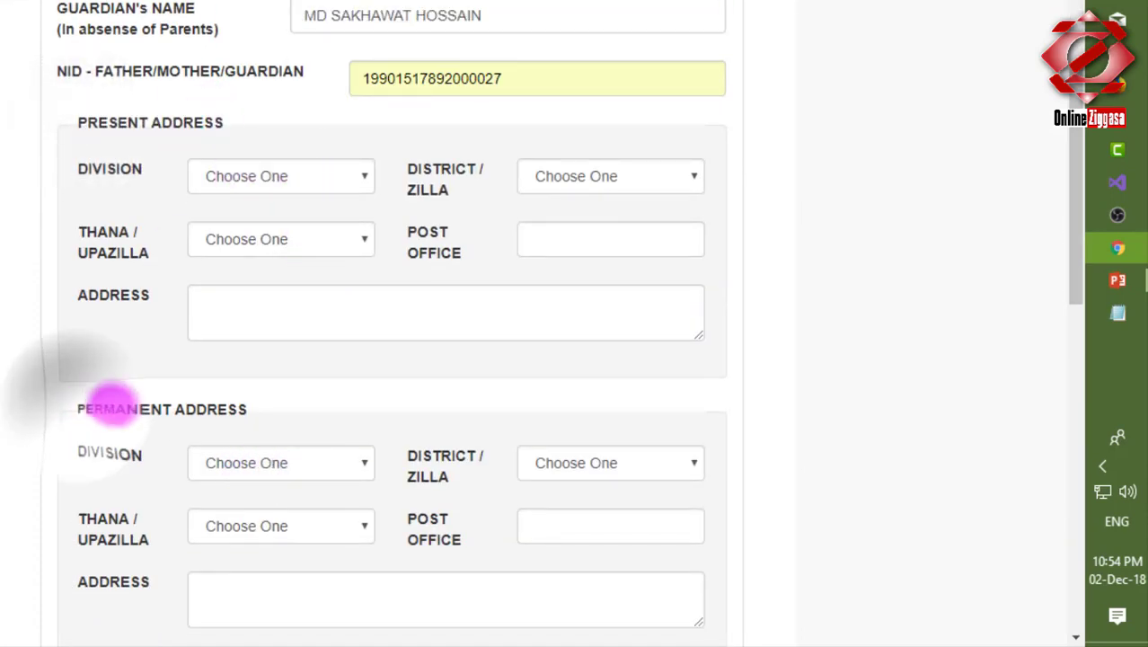
pyautogui.moveTo(110, 406); pyautogui.dragTo(251, 403)
pyautogui.scroll(-1, 361, 340)
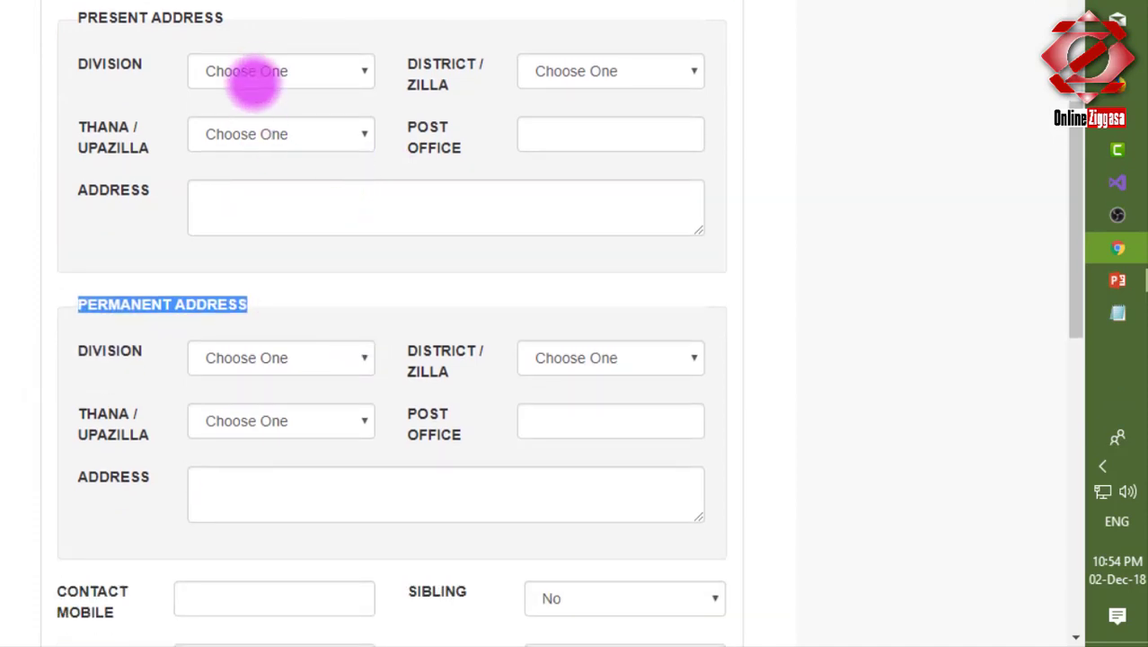
pyautogui.click(252, 79)
pyautogui.click(249, 149)
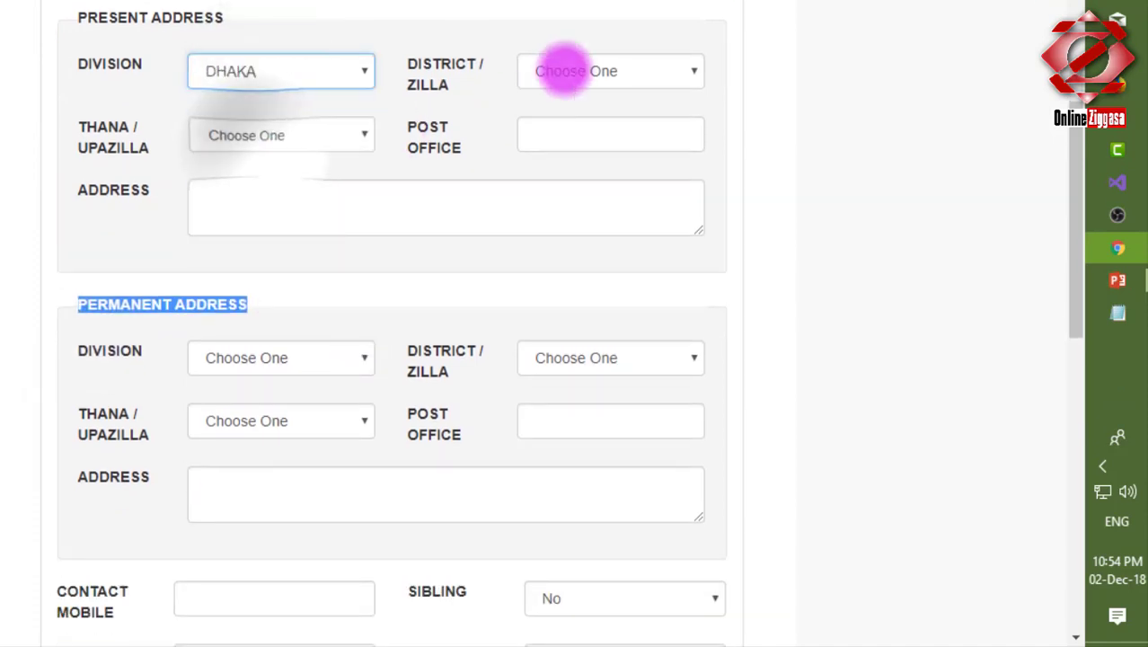
pyautogui.click(564, 70)
pyautogui.click(813, 81)
pyautogui.click(639, 67)
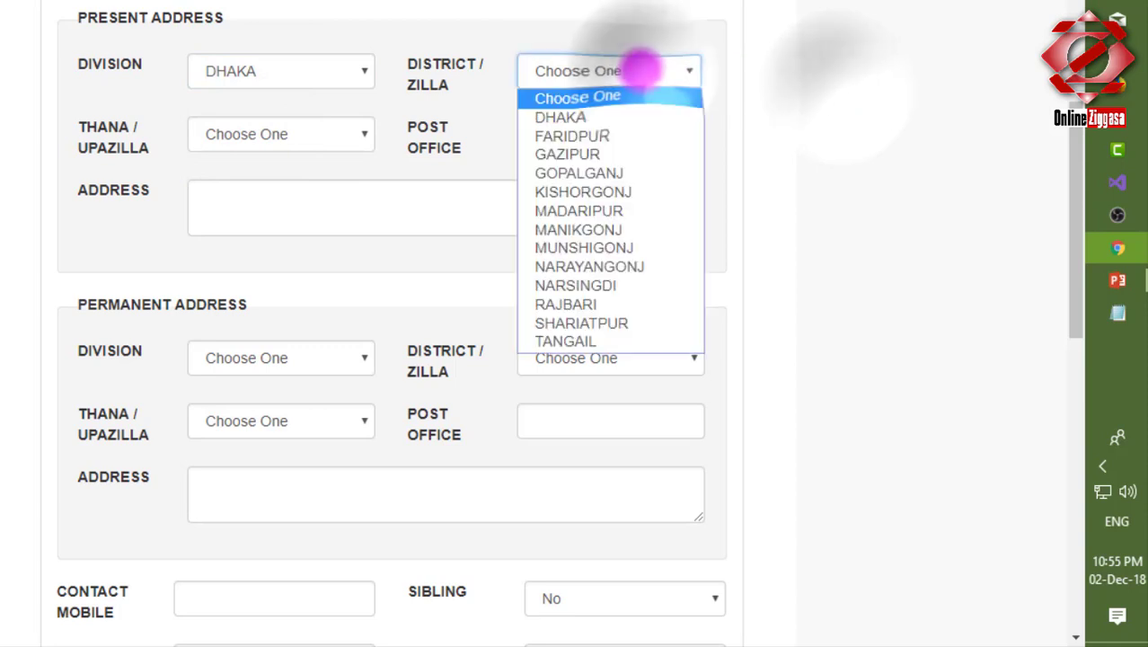
pyautogui.click(557, 117)
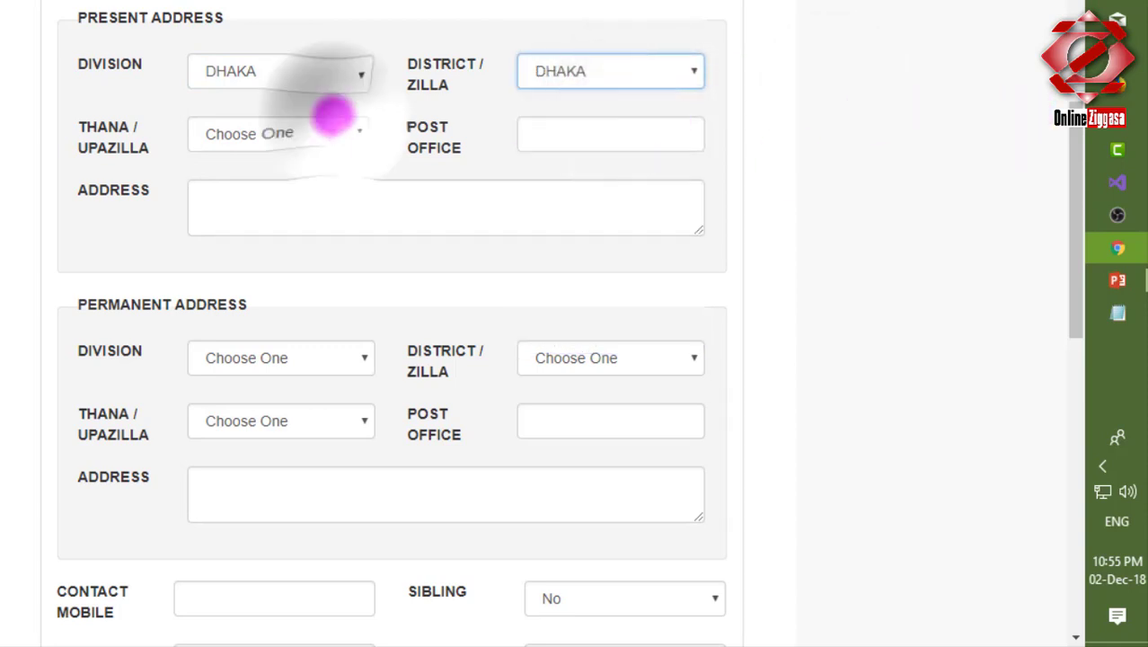
# Set present thana to DHANMONDI, autofill the post office, and enter the street address.
pyautogui.click(328, 123)
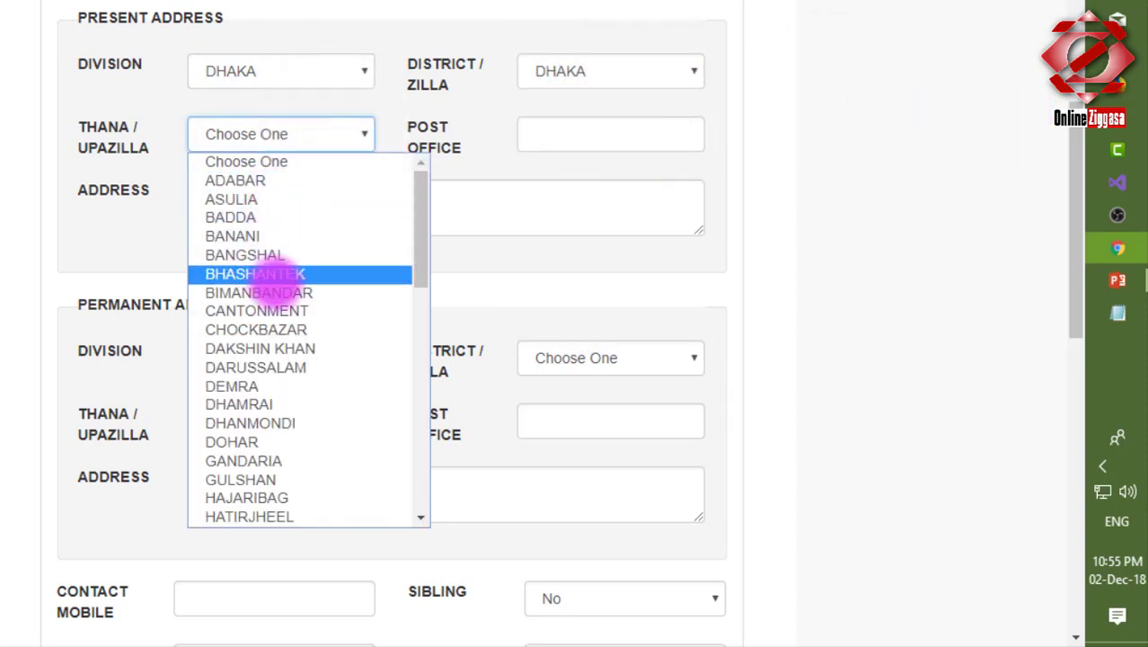
pyautogui.click(261, 422)
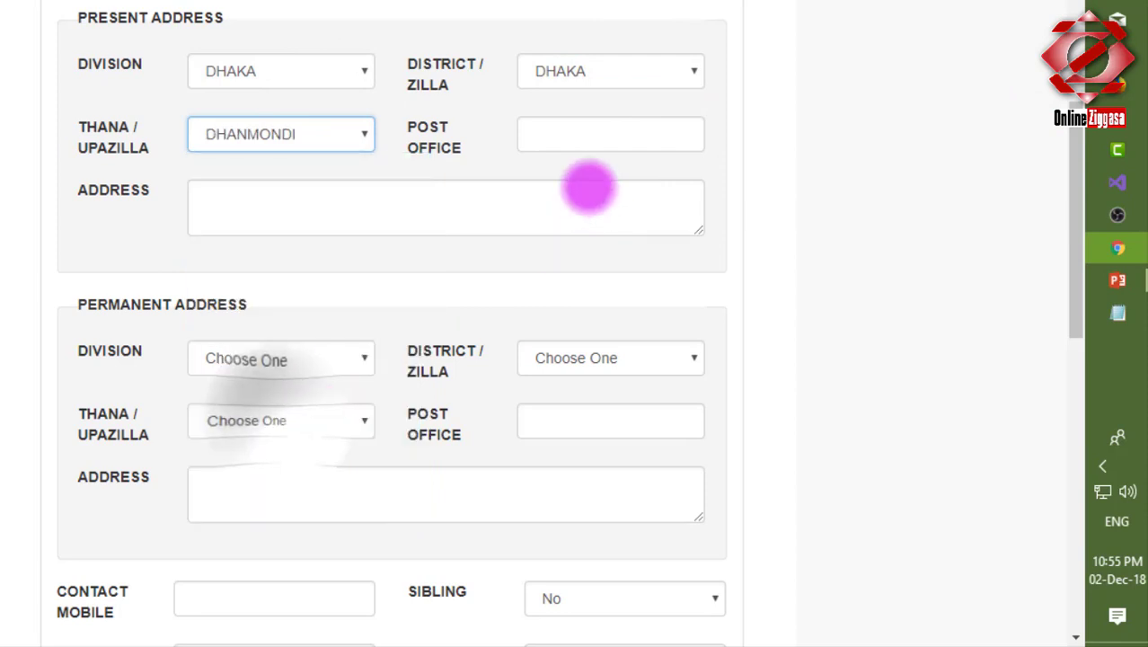
pyautogui.click(577, 130)
pyautogui.click(540, 200)
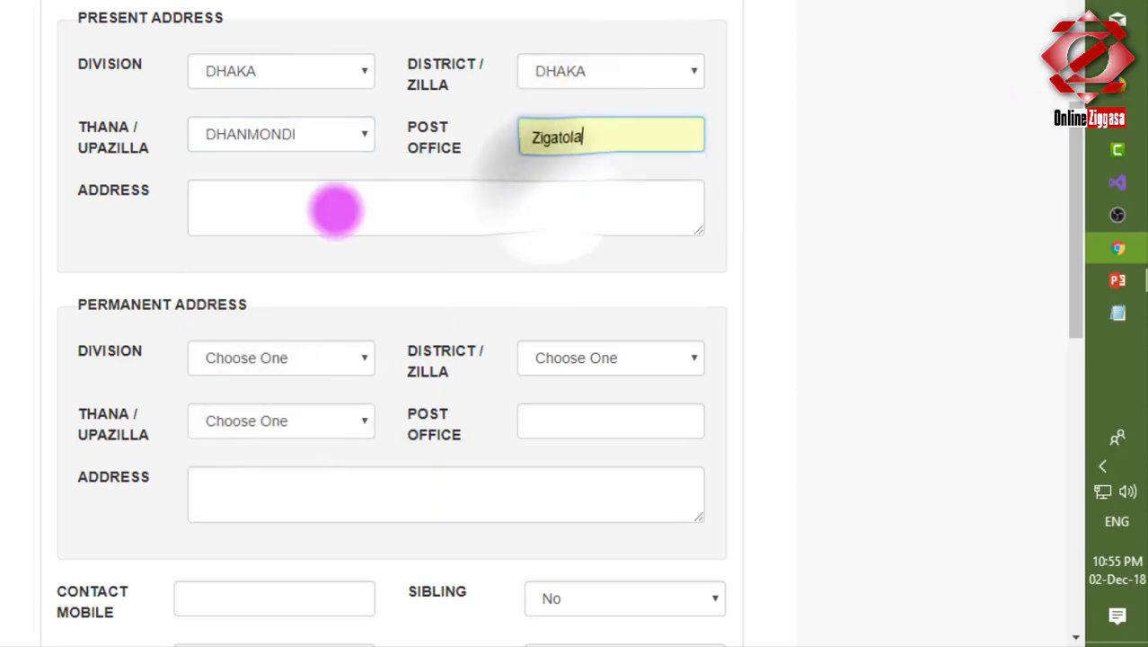
pyautogui.click(335, 210)
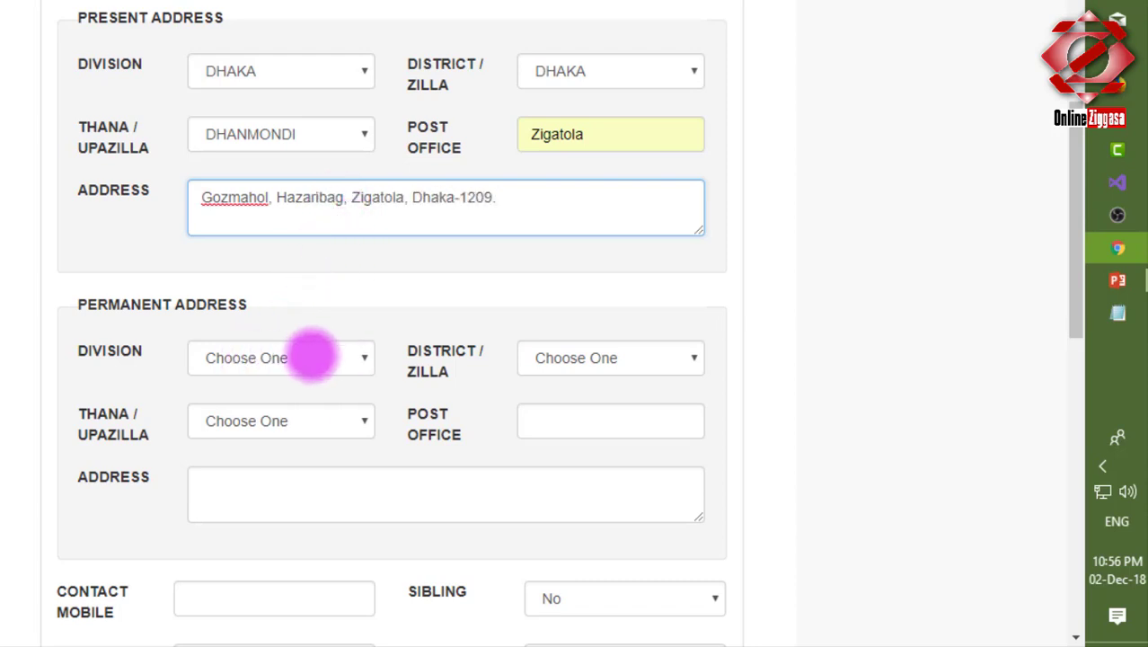
pyautogui.click(311, 356)
# Set the permanent address to DHAKA division and district, DHANMONDI thana, Zigatola post office.
pyautogui.click(229, 442)
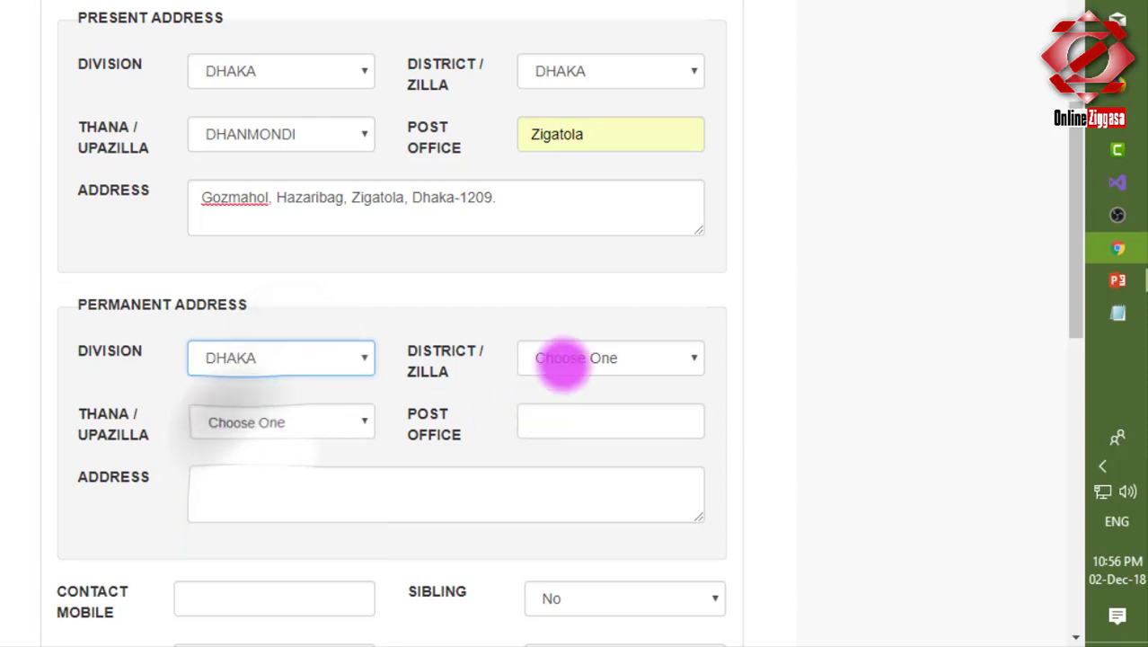
pyautogui.click(563, 359)
pyautogui.click(550, 397)
pyautogui.click(319, 419)
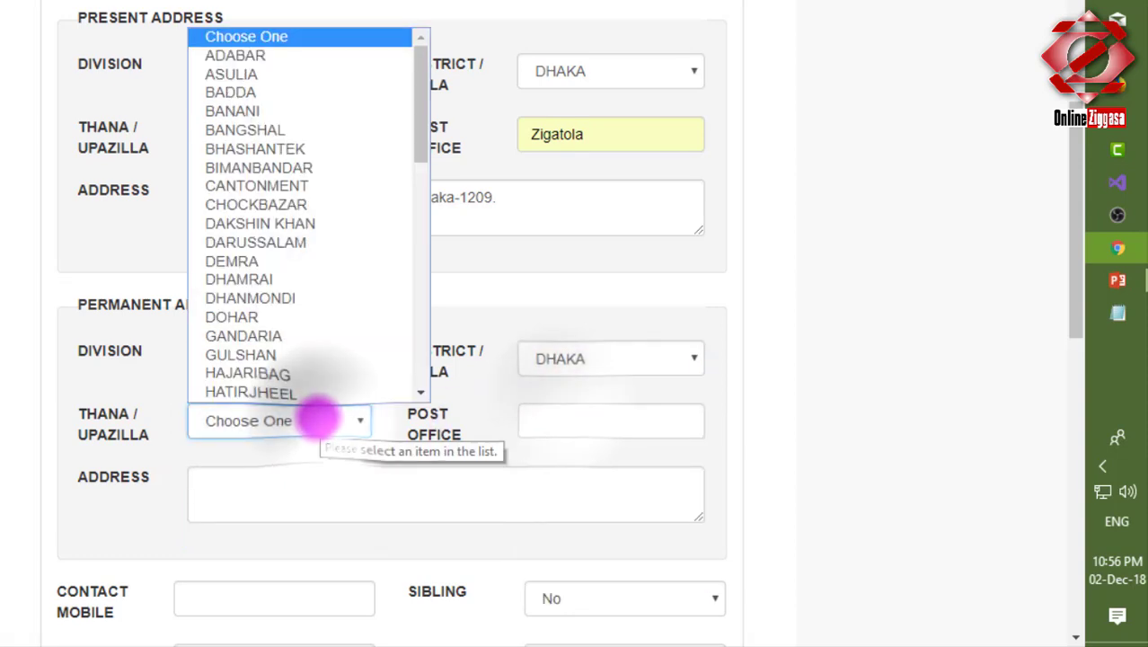
pyautogui.click(252, 297)
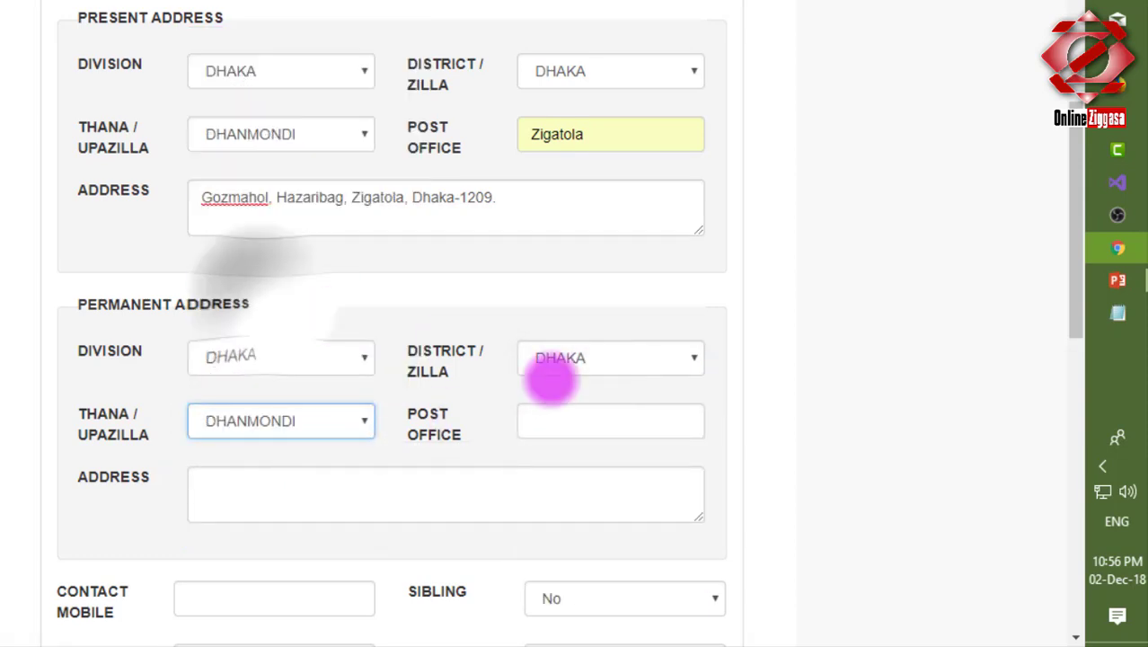
pyautogui.click(602, 414)
pyautogui.click(589, 468)
# Copy the present street address into the permanent address box.
pyautogui.click(363, 495)
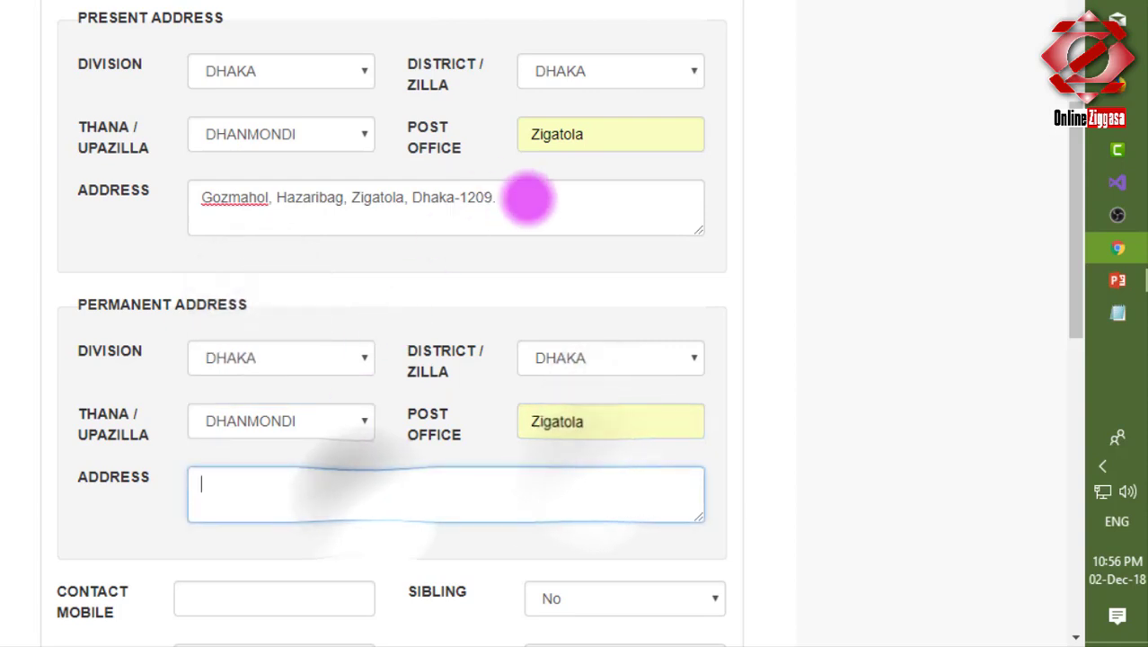
pyautogui.moveTo(528, 198); pyautogui.dragTo(180, 220)
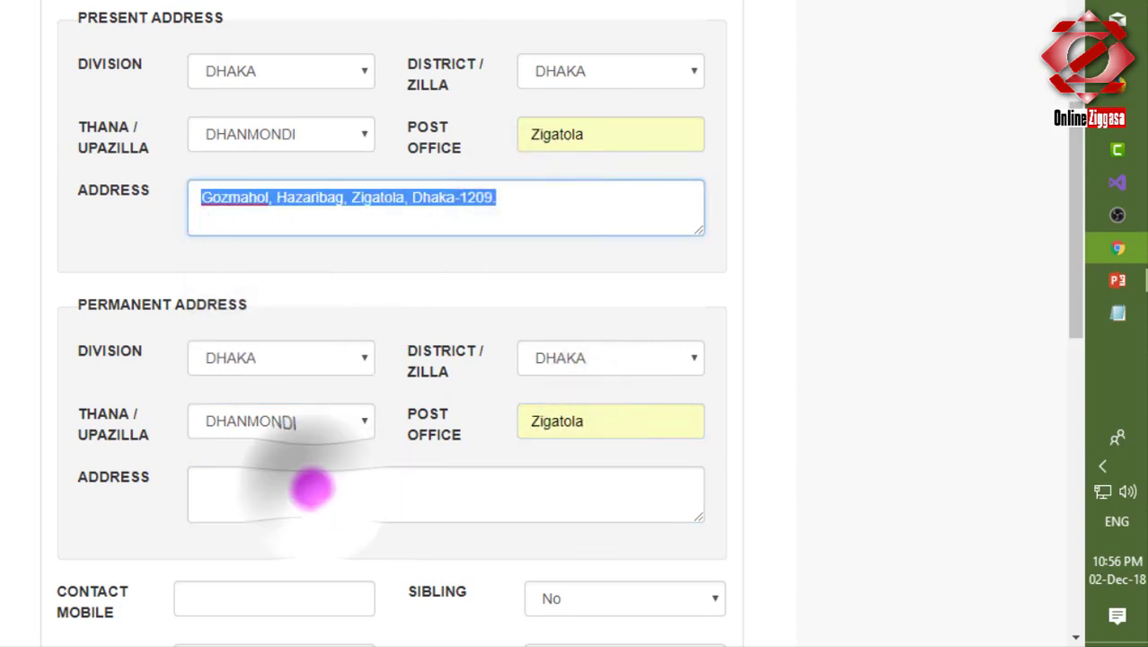
pyautogui.click(310, 485)
pyautogui.scroll(-6, 310, 469)
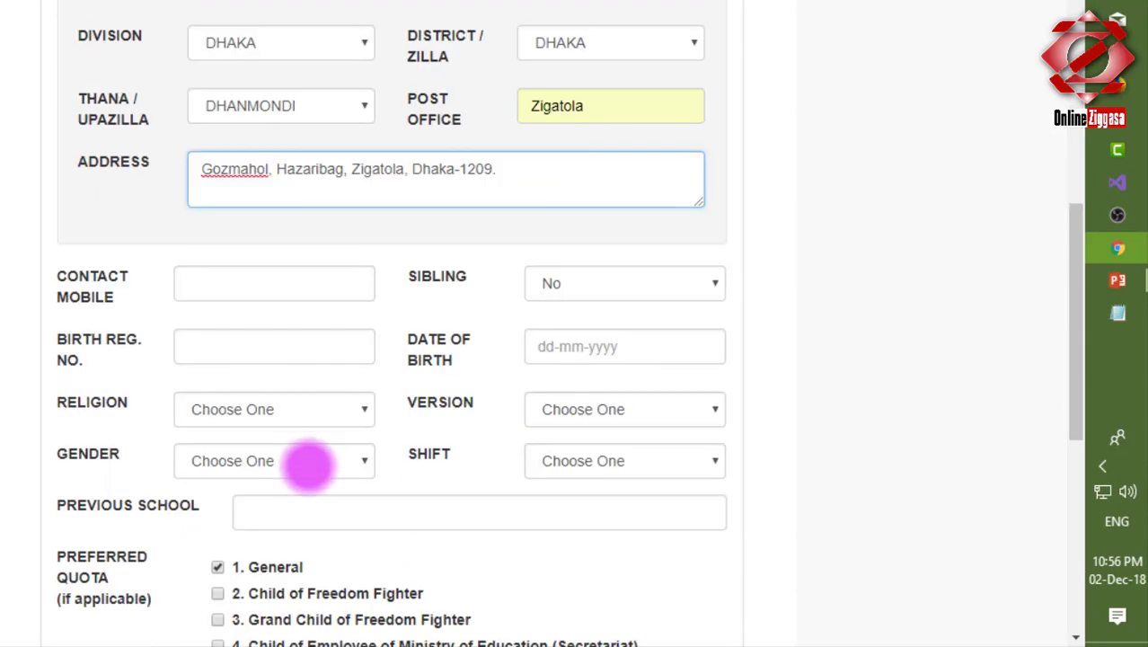
# Autofill the contact mobile and birth registration number, leaving sibling set to No.
pyautogui.scroll(3, 244, 251)
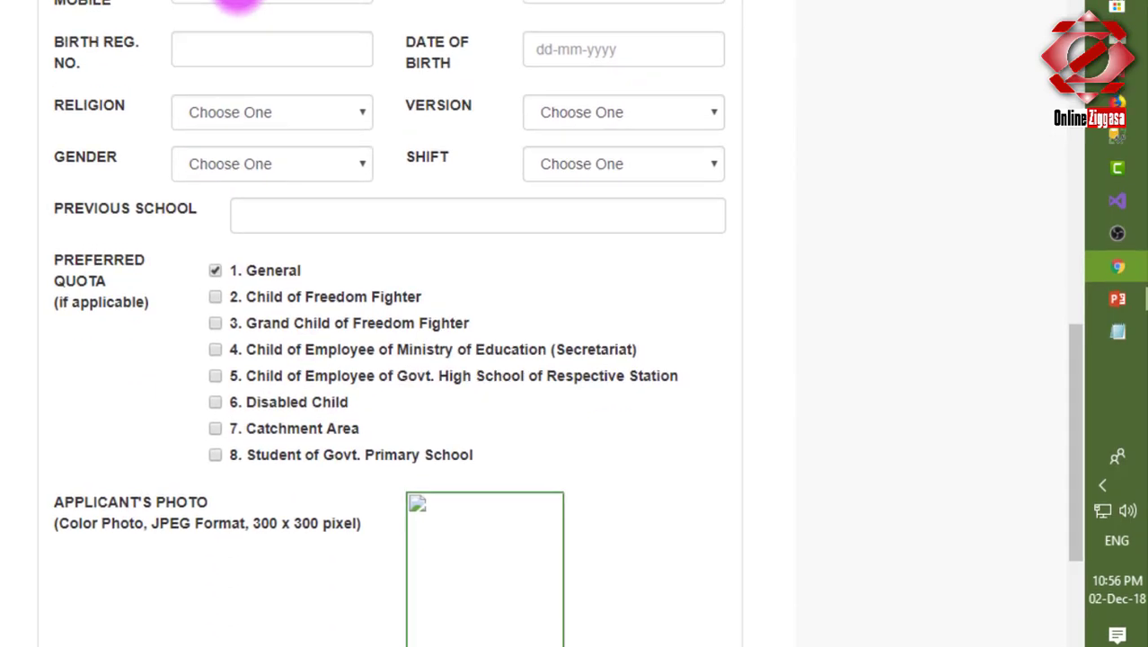
pyautogui.click(219, 107)
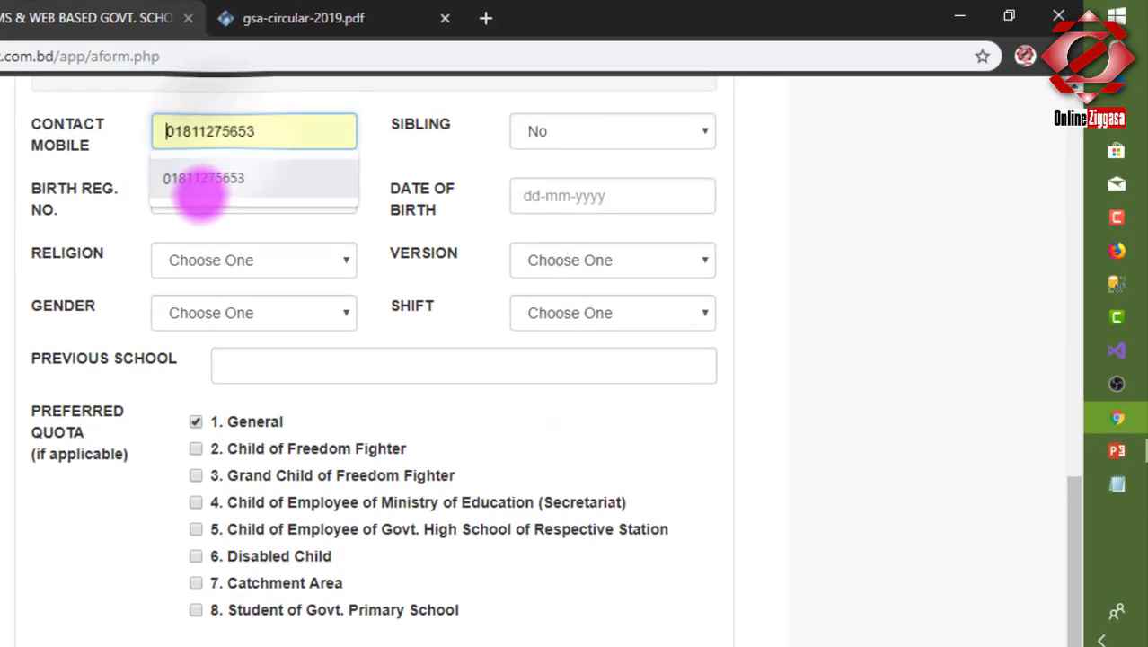
pyautogui.click(199, 184)
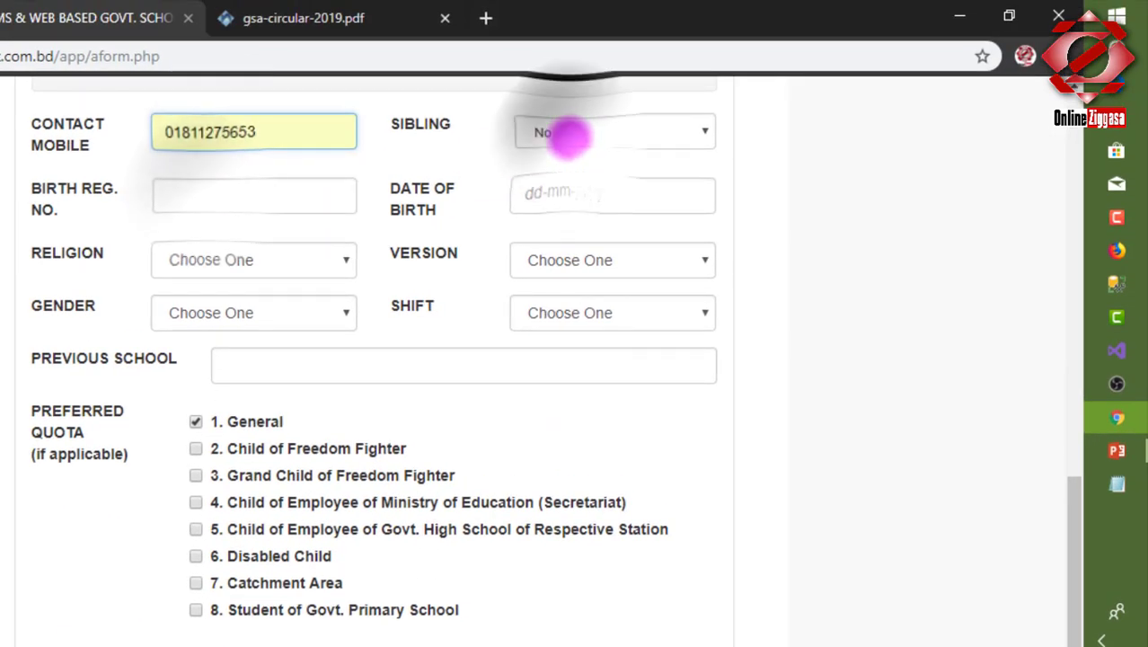
pyautogui.click(568, 133)
pyautogui.click(552, 171)
pyautogui.click(276, 209)
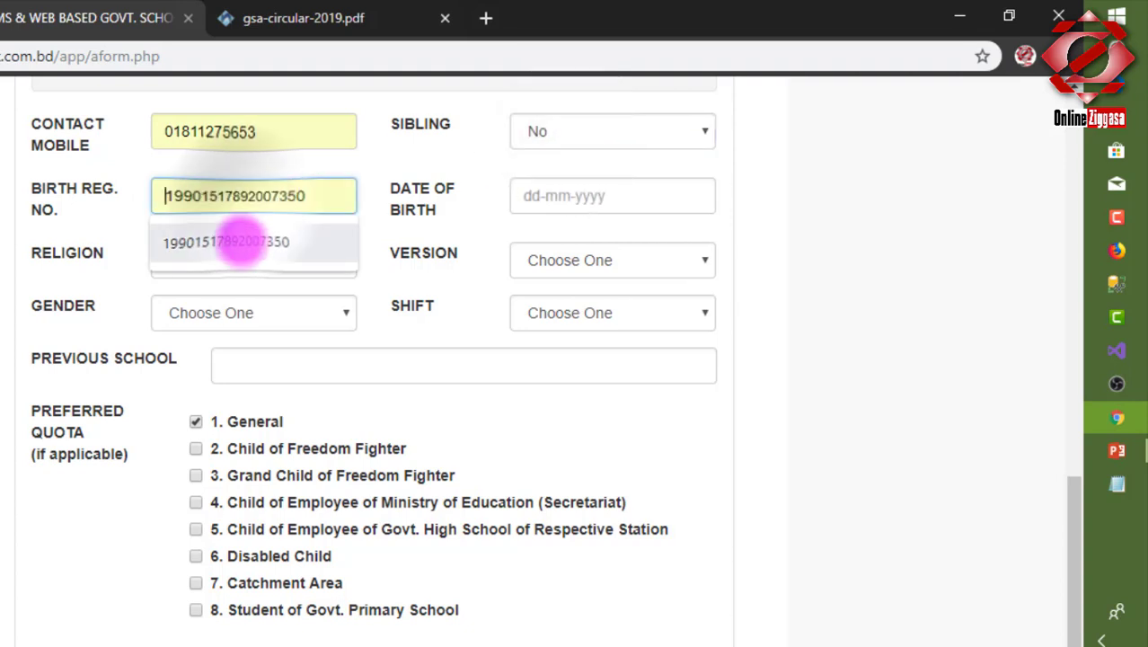
pyautogui.click(244, 238)
# Set the date of birth to 31-12-2008 in the date picker.
pyautogui.click(587, 195)
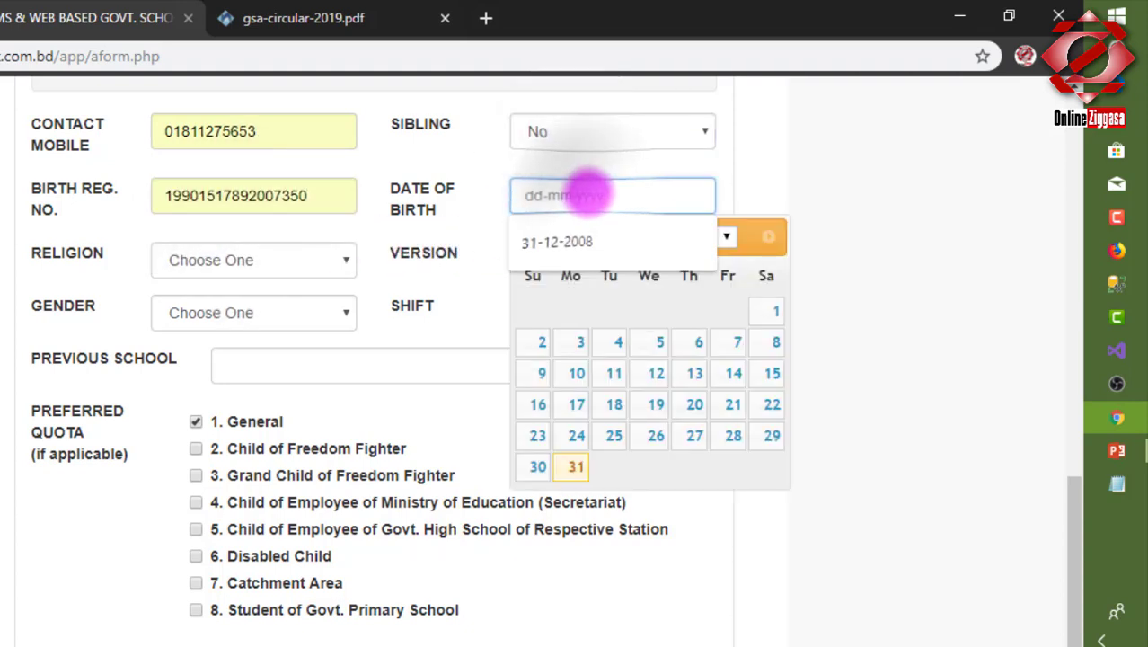
pyautogui.click(729, 236)
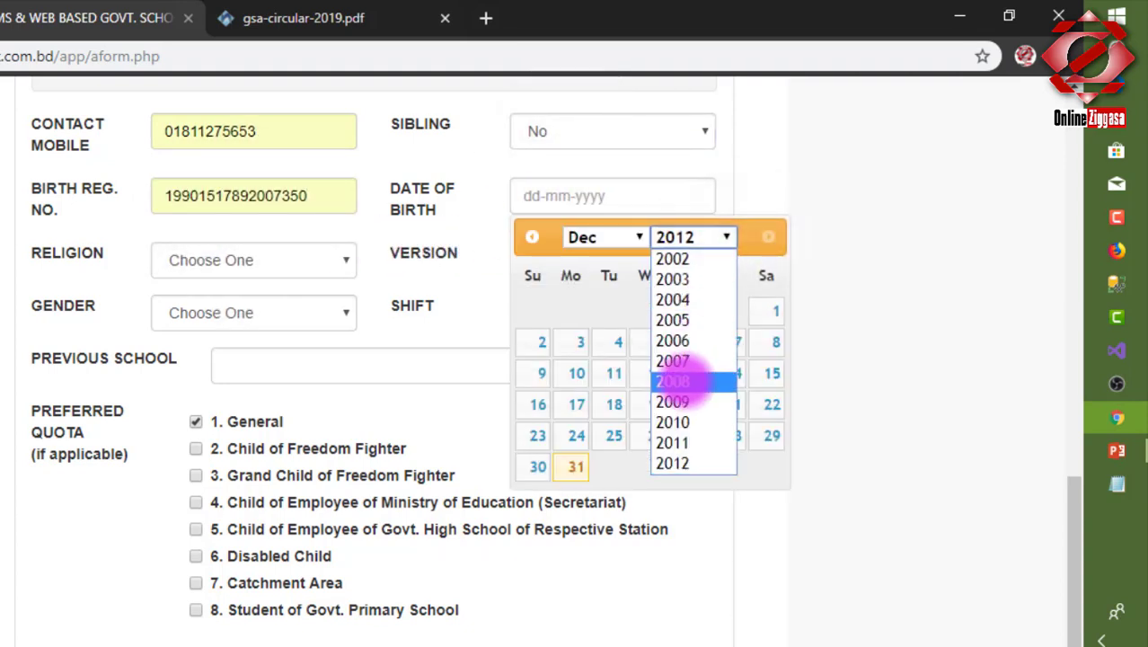
pyautogui.click(690, 381)
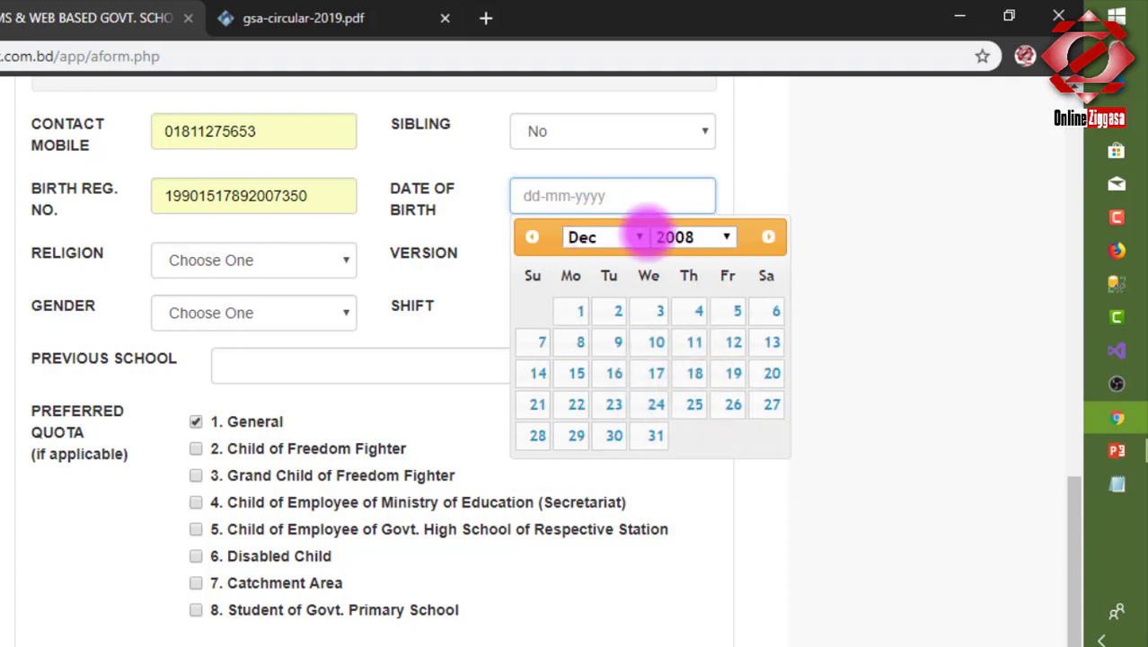
pyautogui.click(655, 436)
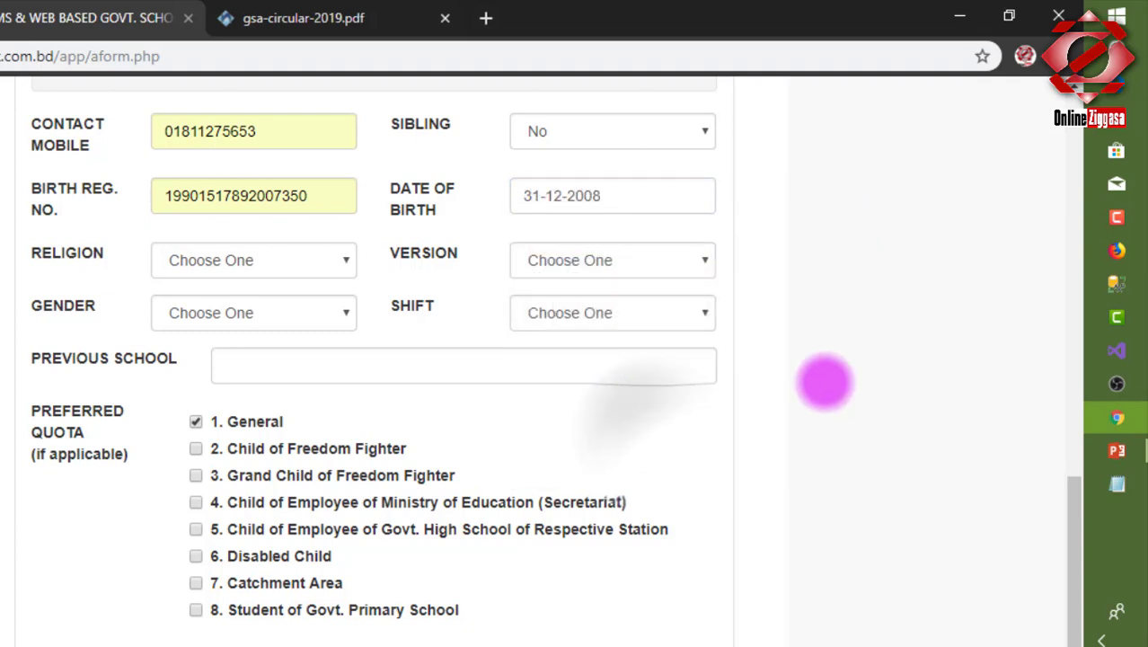
# Set religion to Islam, version to Bangla and gender to Girl.
pyautogui.moveTo(391, 179); pyautogui.dragTo(440, 202)
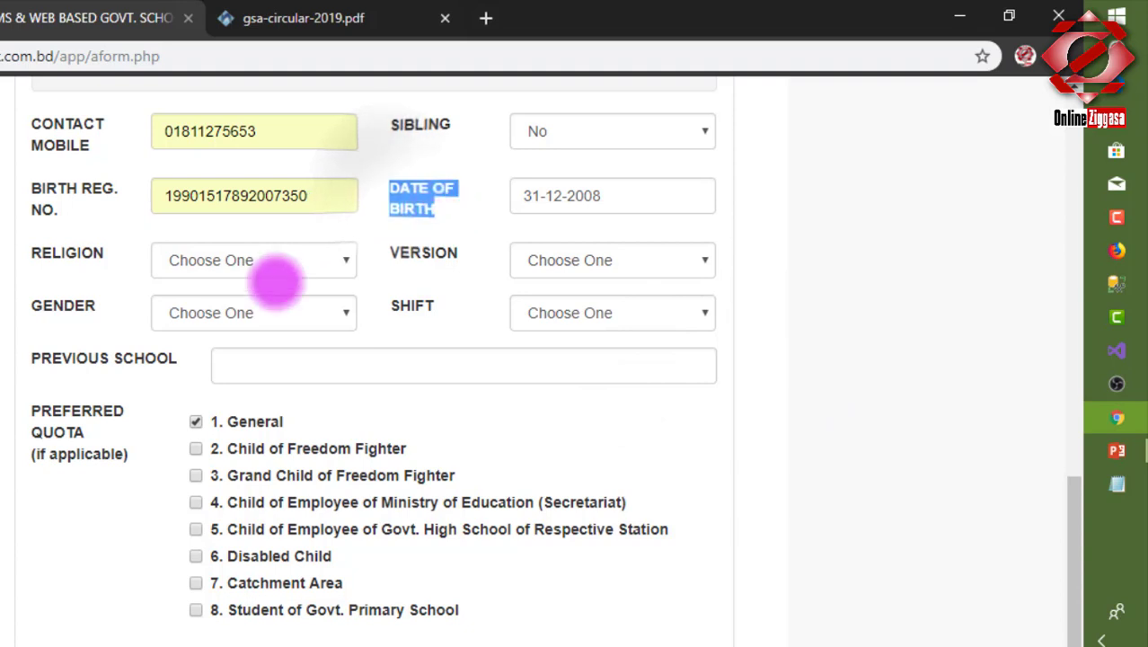
pyautogui.click(220, 259)
pyautogui.click(218, 305)
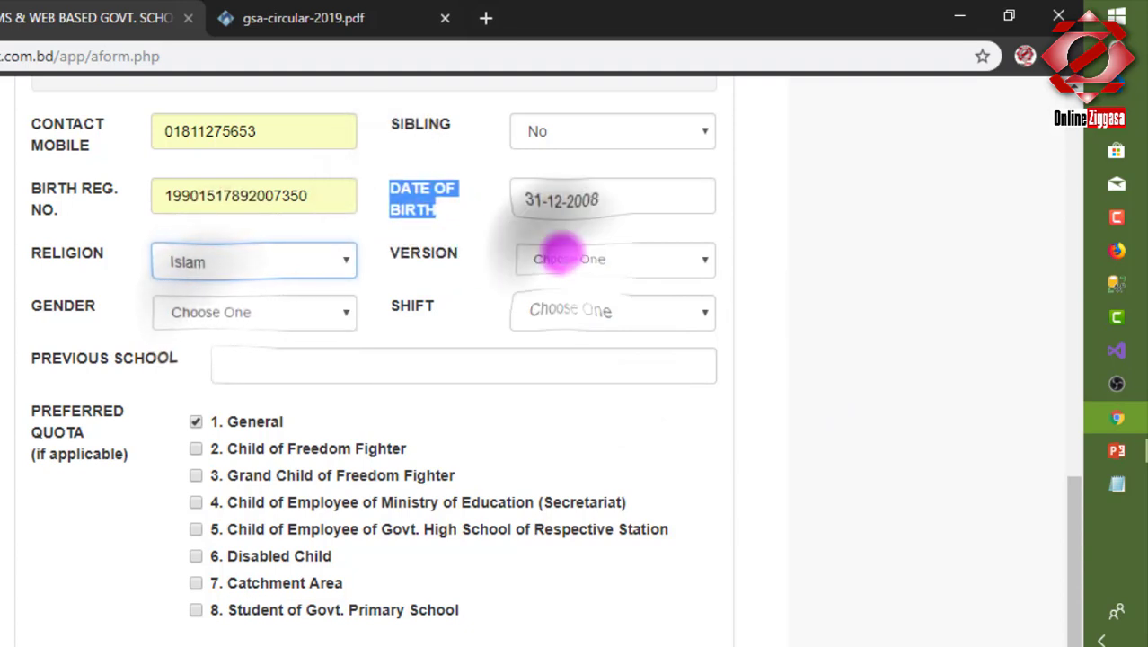
pyautogui.click(551, 251)
pyautogui.click(564, 308)
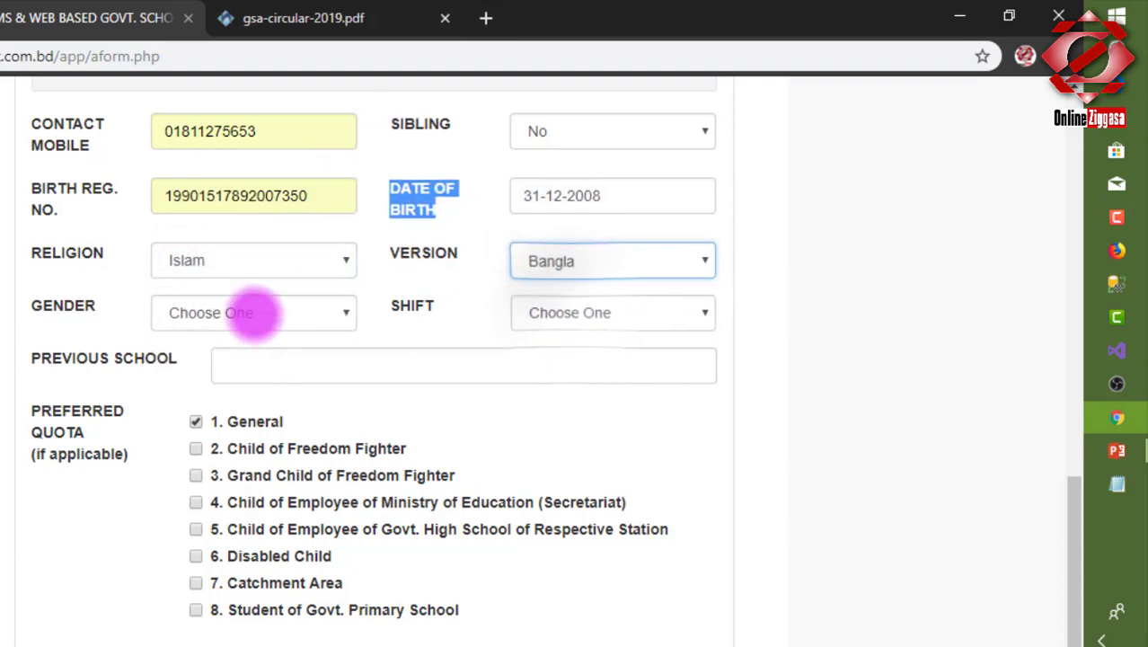
pyautogui.click(250, 311)
pyautogui.click(251, 360)
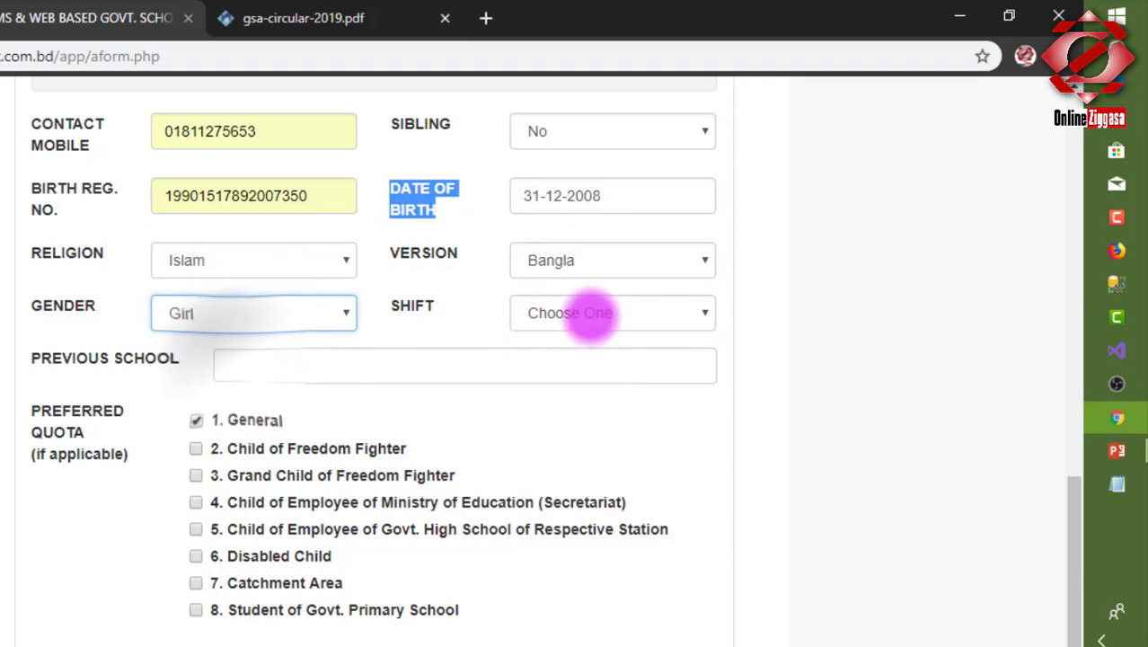
# Choose Day as the shift while keeping gender as Girl.
pyautogui.click(589, 312)
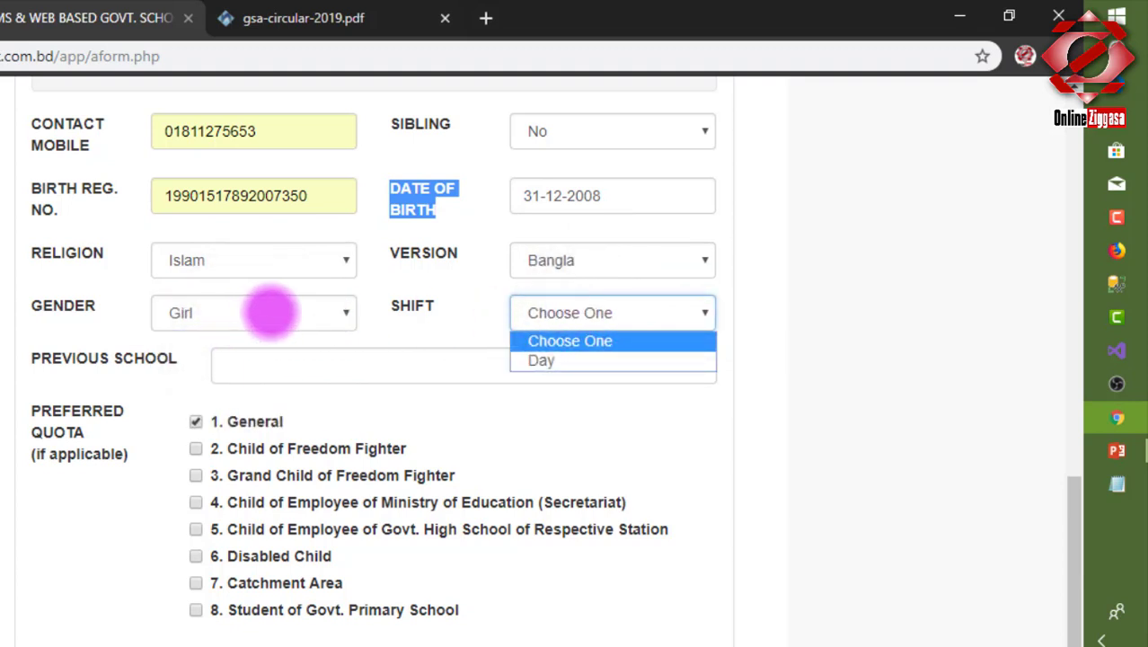
pyautogui.click(296, 311)
pyautogui.click(297, 312)
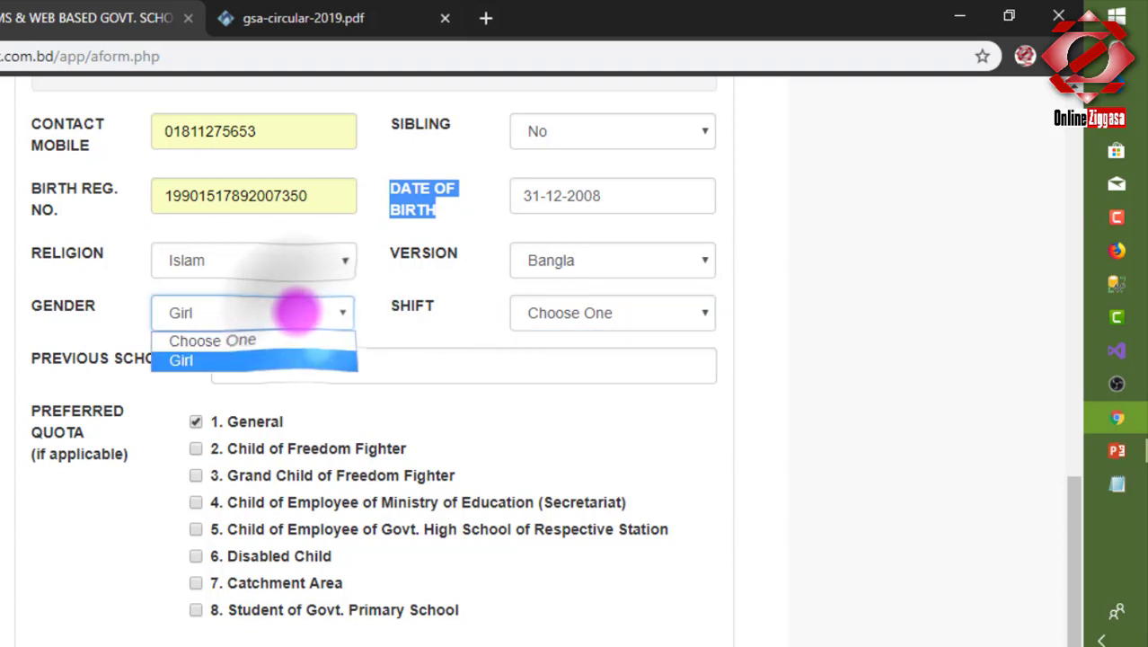
pyautogui.click(296, 311)
pyautogui.click(297, 312)
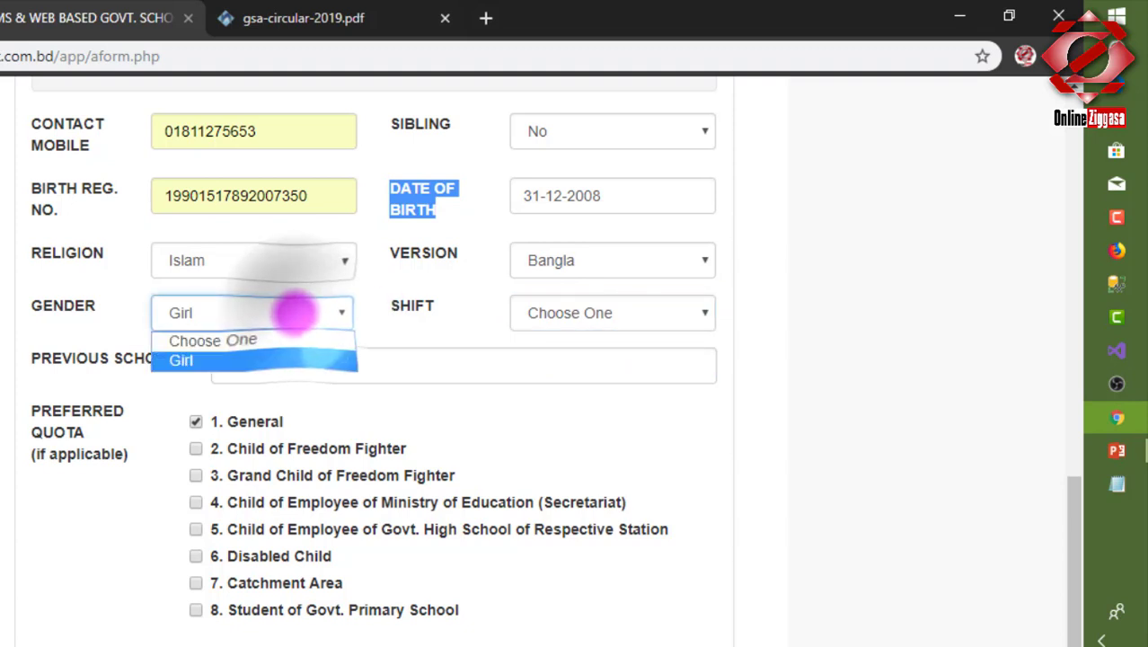
pyautogui.click(615, 299)
pyautogui.click(584, 309)
pyautogui.click(571, 360)
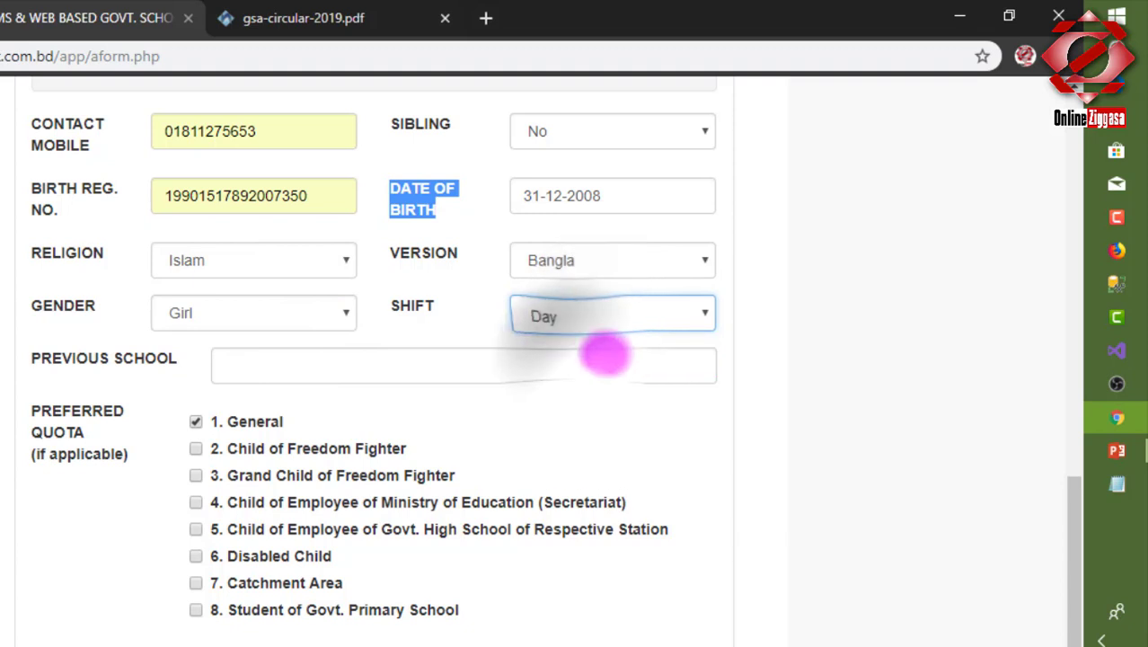
# Fill the previous school as DHANMONDI KAMRUNNESSA GOVT. GIRLS' HIGH SCHOOL from the suggestion.
pyautogui.click(481, 364)
pyautogui.click(490, 413)
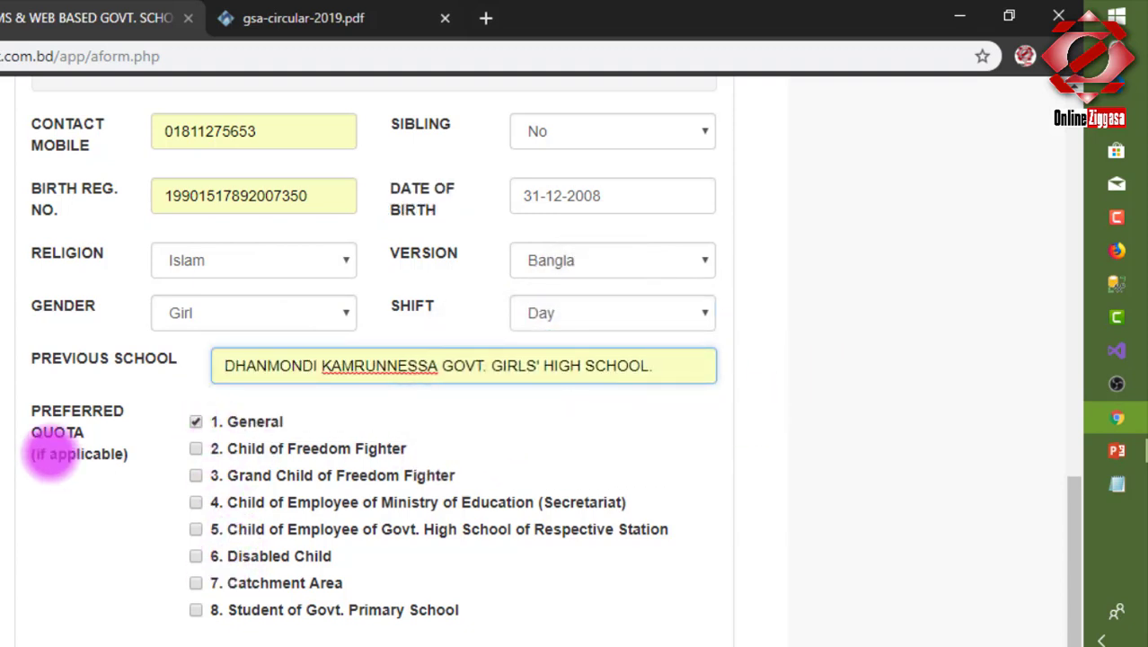
pyautogui.moveTo(25, 397); pyautogui.dragTo(115, 461)
pyautogui.moveTo(25, 366); pyautogui.dragTo(184, 369)
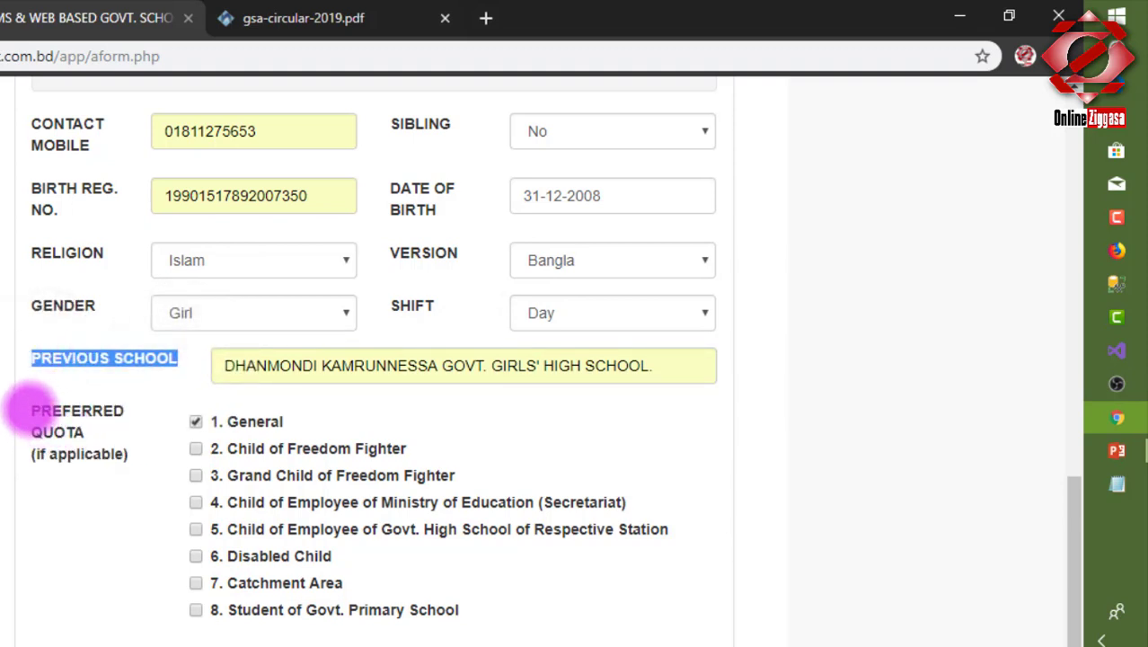
pyautogui.moveTo(29, 409); pyautogui.dragTo(130, 462)
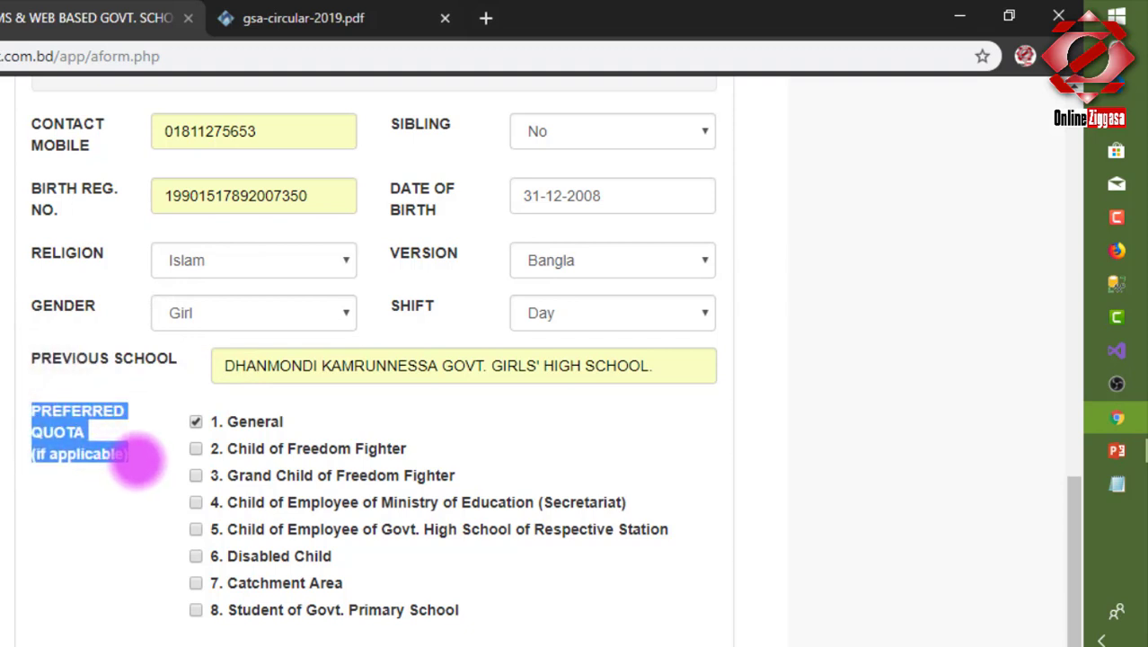
pyautogui.click(144, 454)
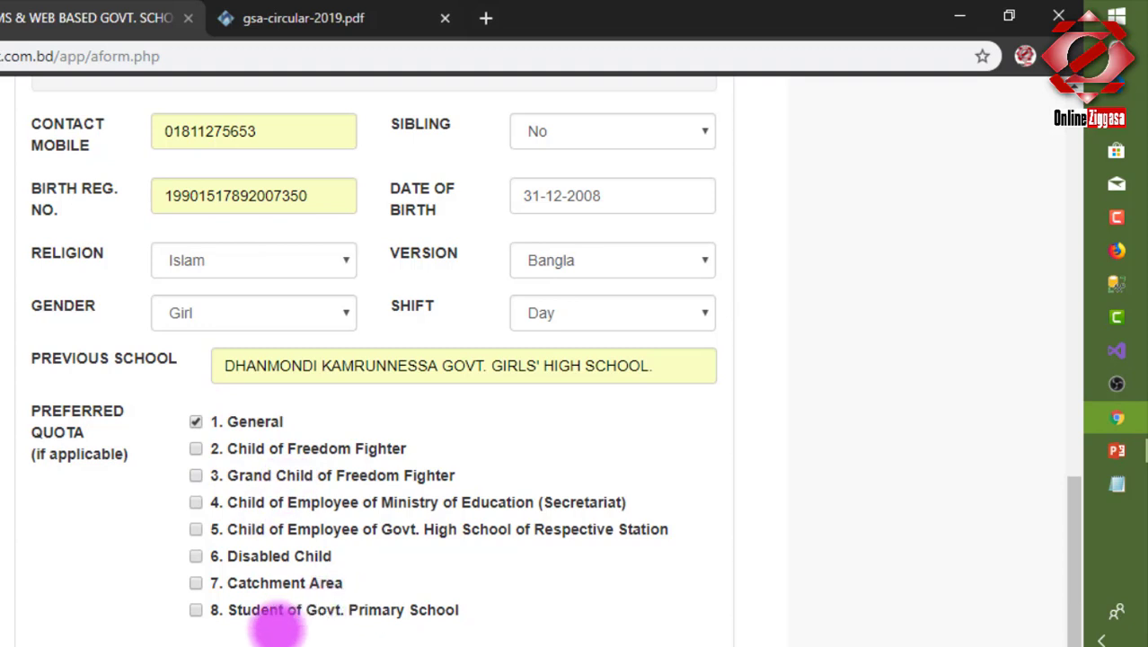
# Untick '1. General' and tick '8. Student of Govt. Primary School' as the preferred quota.
pyautogui.moveTo(229, 610); pyautogui.dragTo(461, 611)
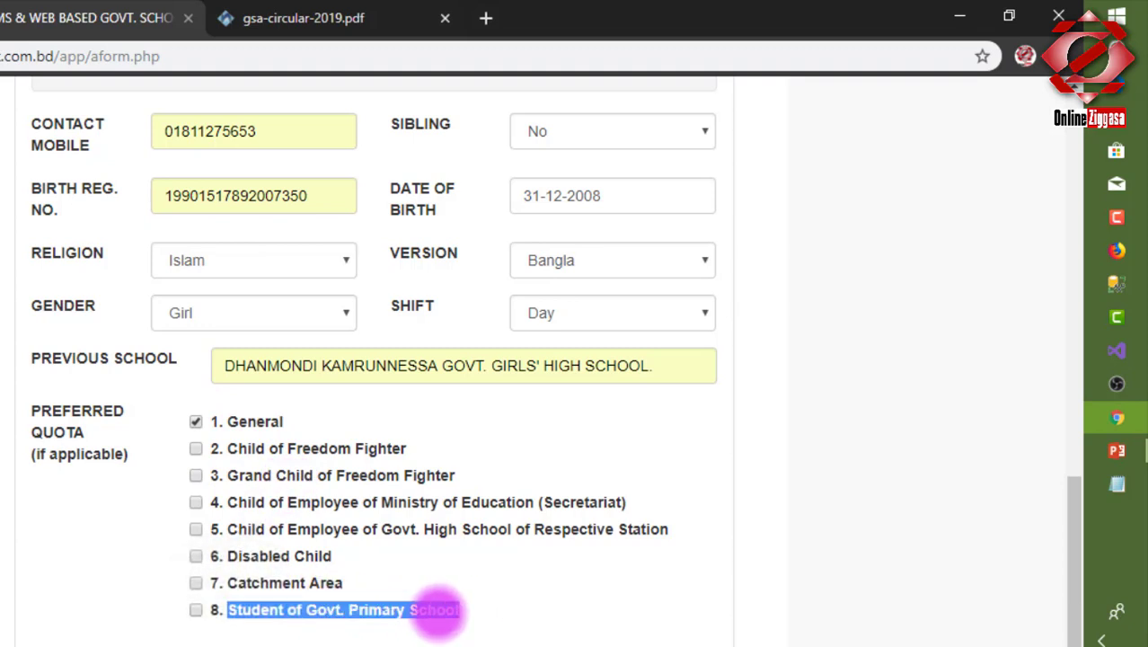
pyautogui.click(195, 421)
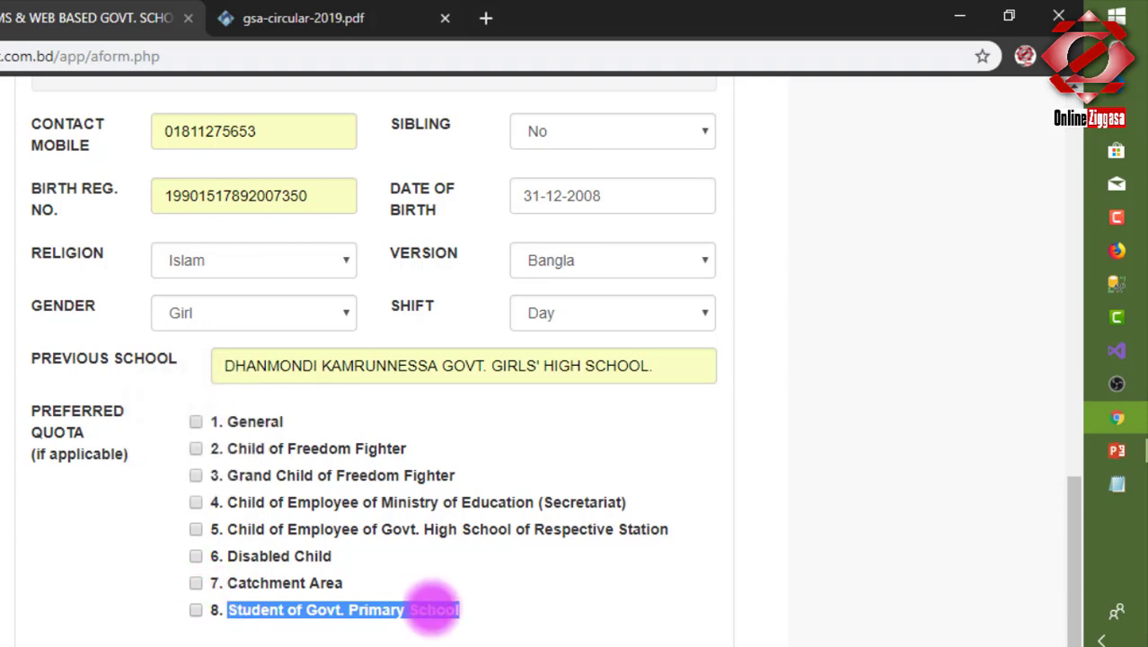
pyautogui.click(195, 610)
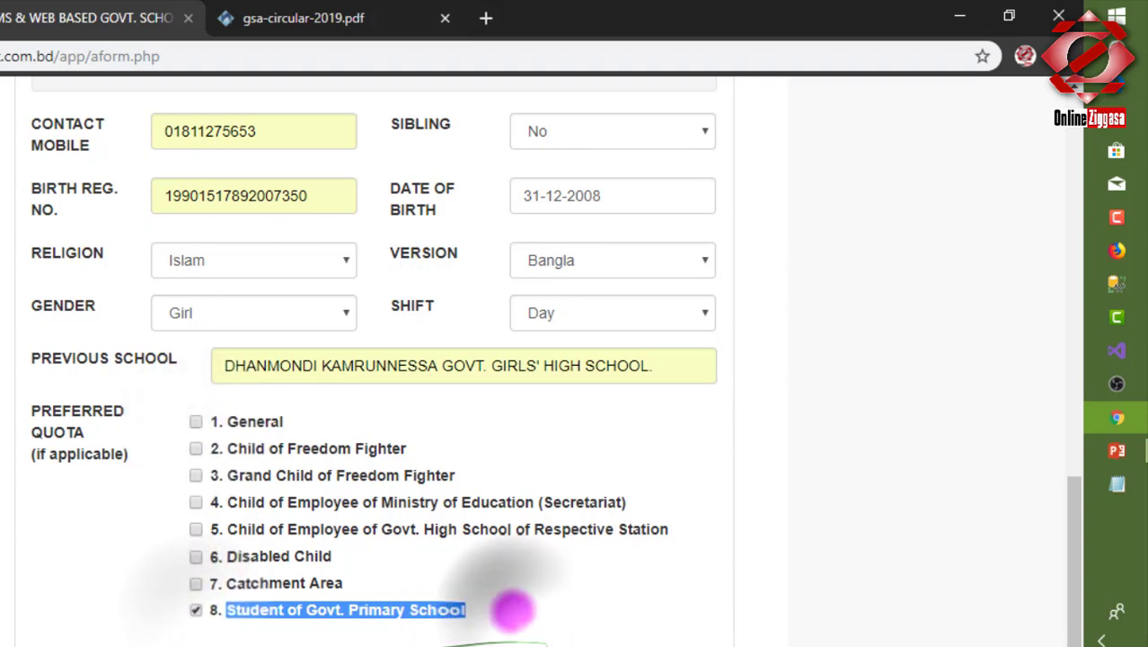
pyautogui.click(474, 611)
pyautogui.moveTo(474, 611); pyautogui.dragTo(192, 608)
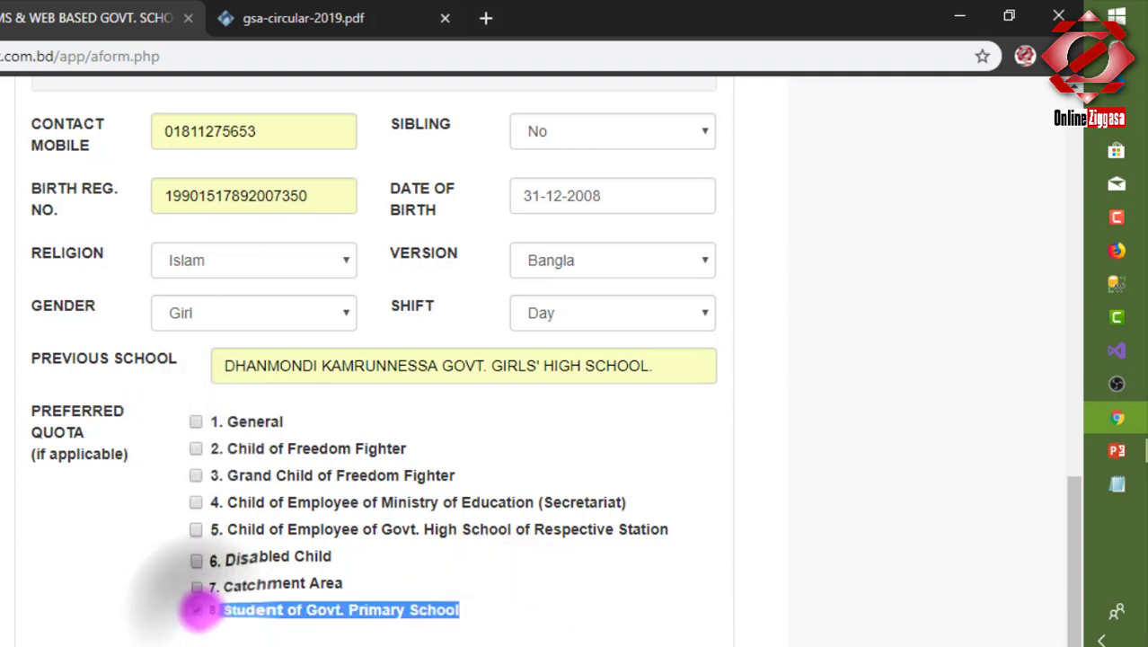
pyautogui.click(195, 610)
pyautogui.scroll(-2, 119, 488)
pyautogui.moveTo(30, 443); pyautogui.dragTo(348, 471)
pyautogui.click(379, 456)
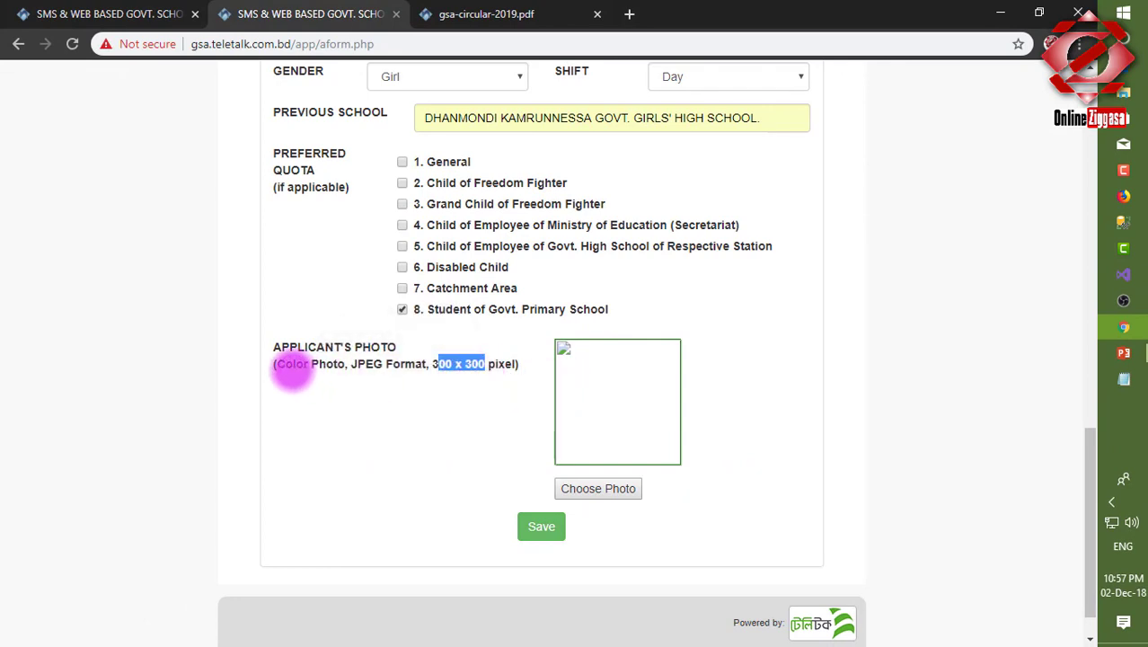
# Attach Photo.jpg as the applicant's photo and save the completed form.
pyautogui.moveTo(292, 370); pyautogui.dragTo(334, 368)
pyautogui.click(375, 393)
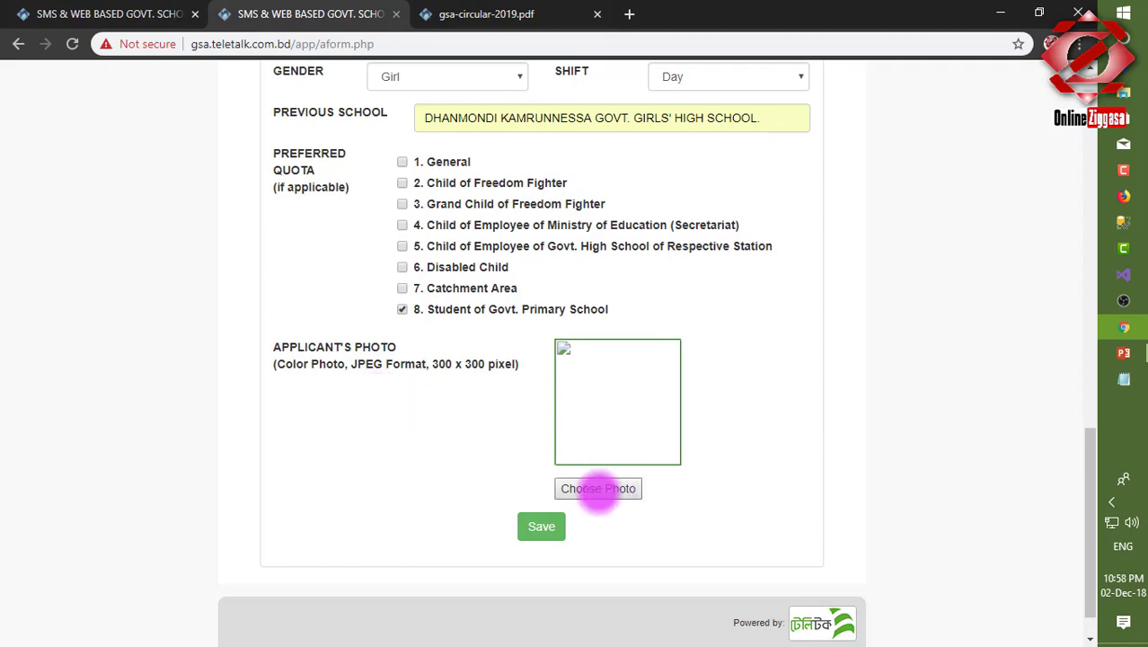
pyautogui.click(589, 488)
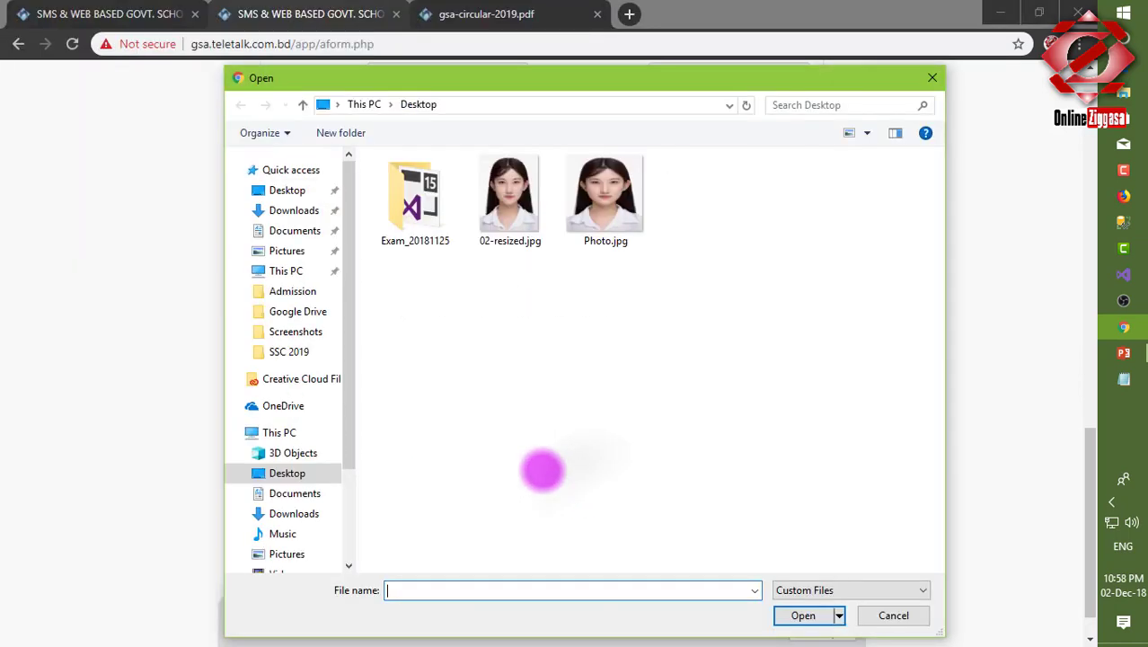
pyautogui.doubleClick(610, 235)
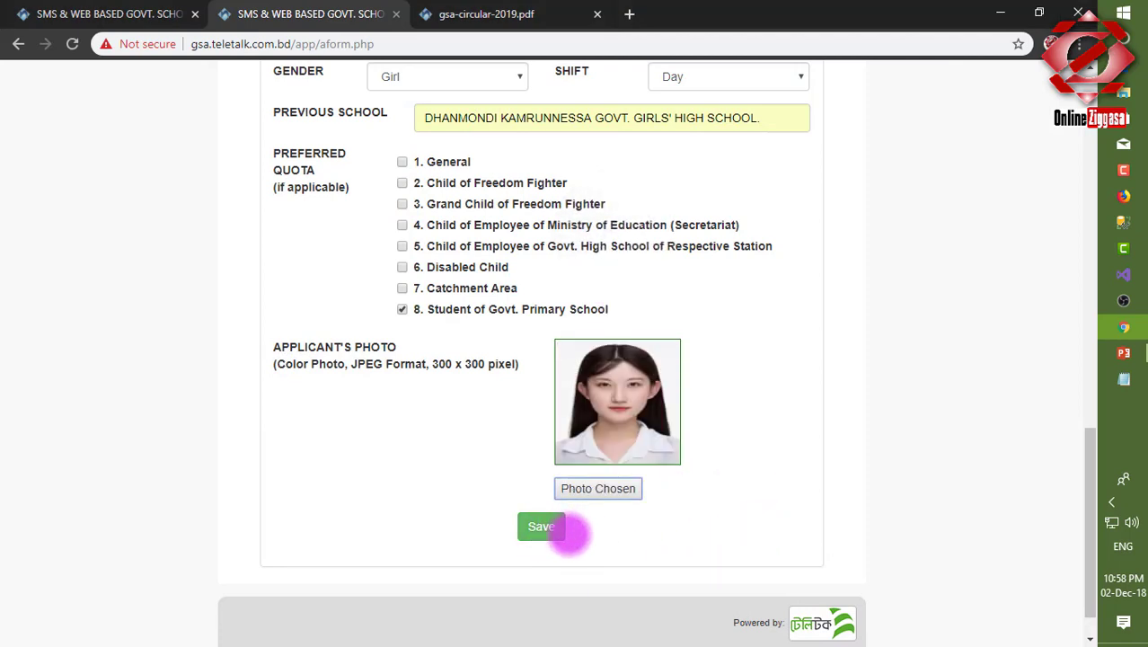
pyautogui.moveTo(487, 503); pyautogui.dragTo(549, 505)
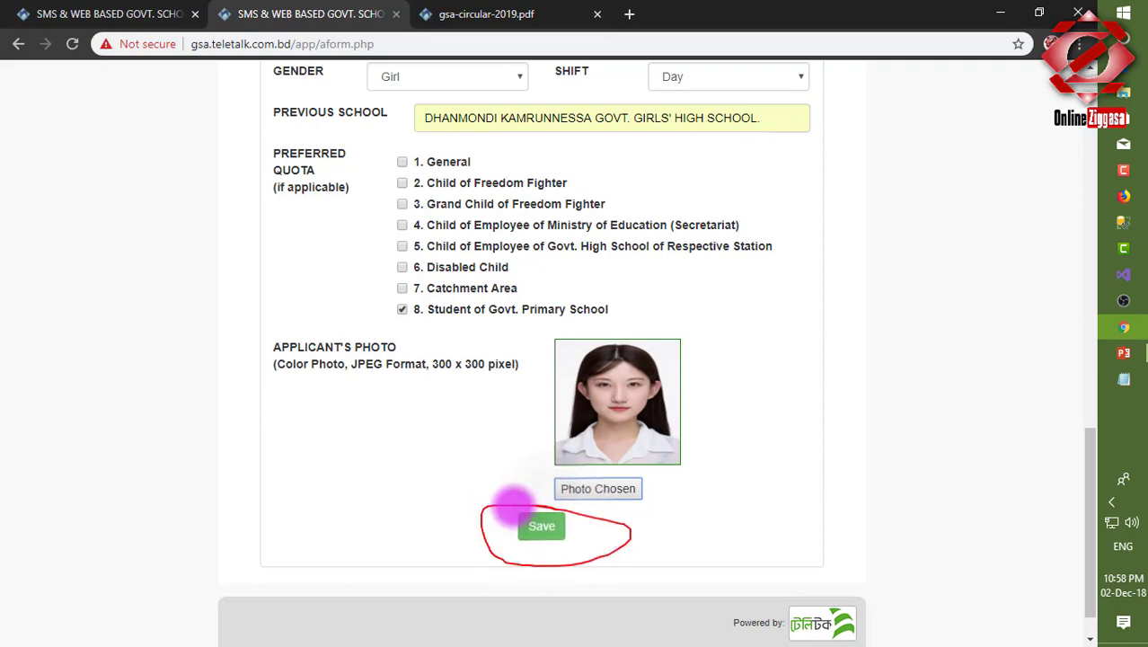
pyautogui.click(548, 526)
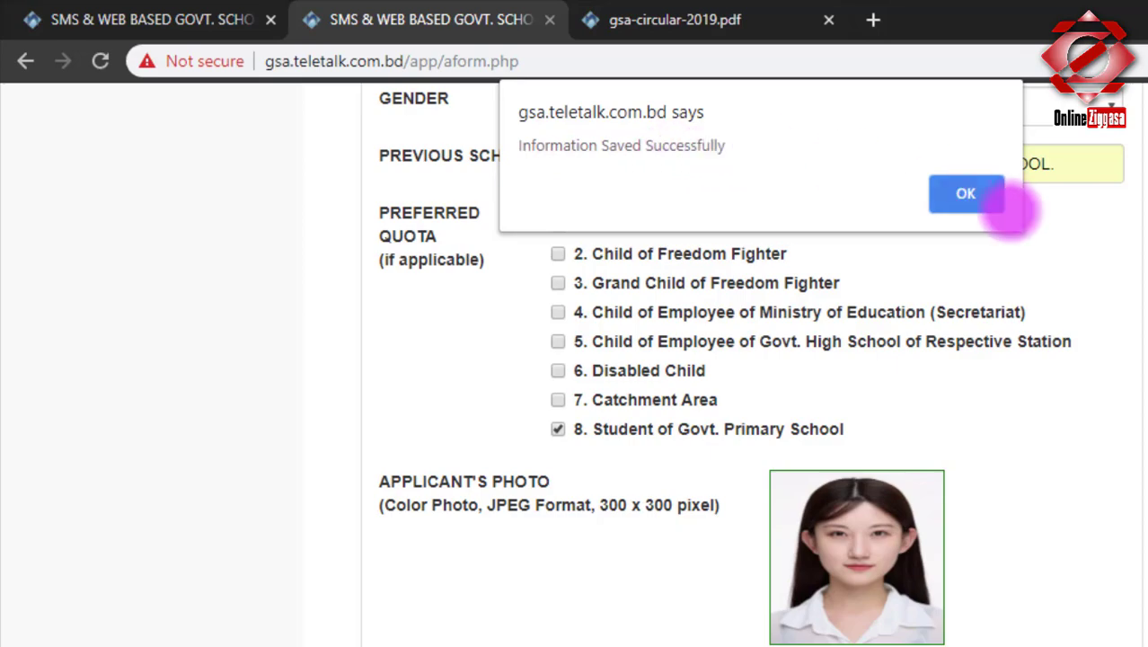
# Dismiss the save alert and review the applicant's copy details, user ID and payment instructions.
pyautogui.click(965, 193)
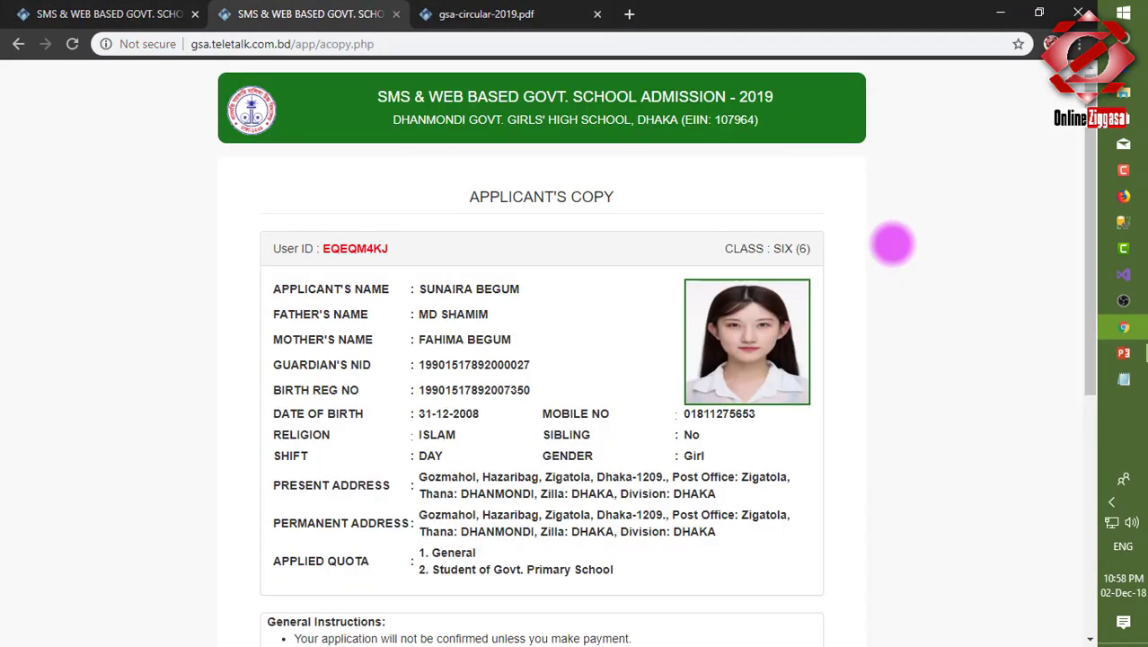
pyautogui.scroll(-5, 891, 243)
pyautogui.scroll(4, 885, 256)
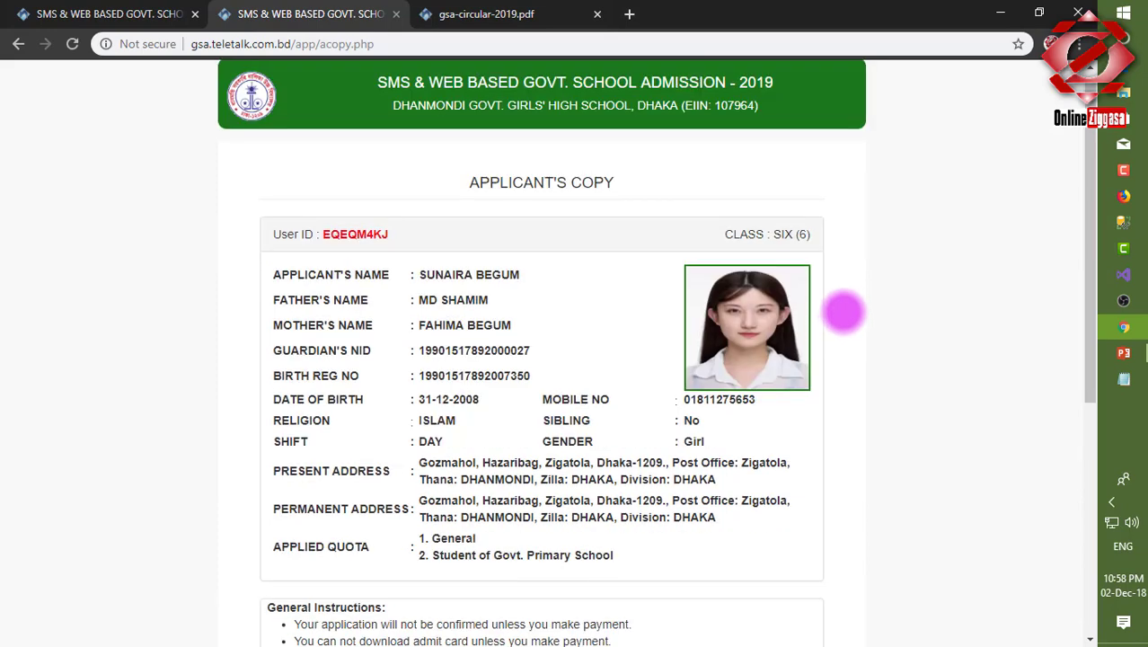
pyautogui.scroll(-1, 844, 312)
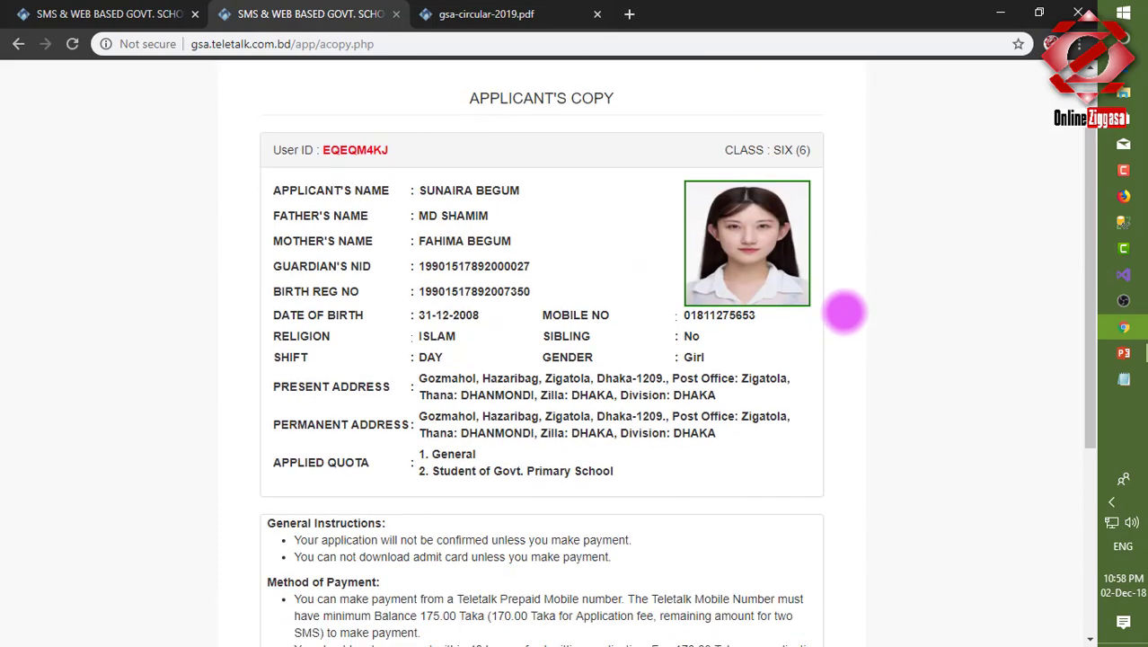
pyautogui.moveTo(840, 214)
pyautogui.mouseDown()
pyautogui.moveTo(226, 315)
pyautogui.moveTo(725, 315)
pyautogui.moveTo(568, 241)
pyautogui.mouseUp()
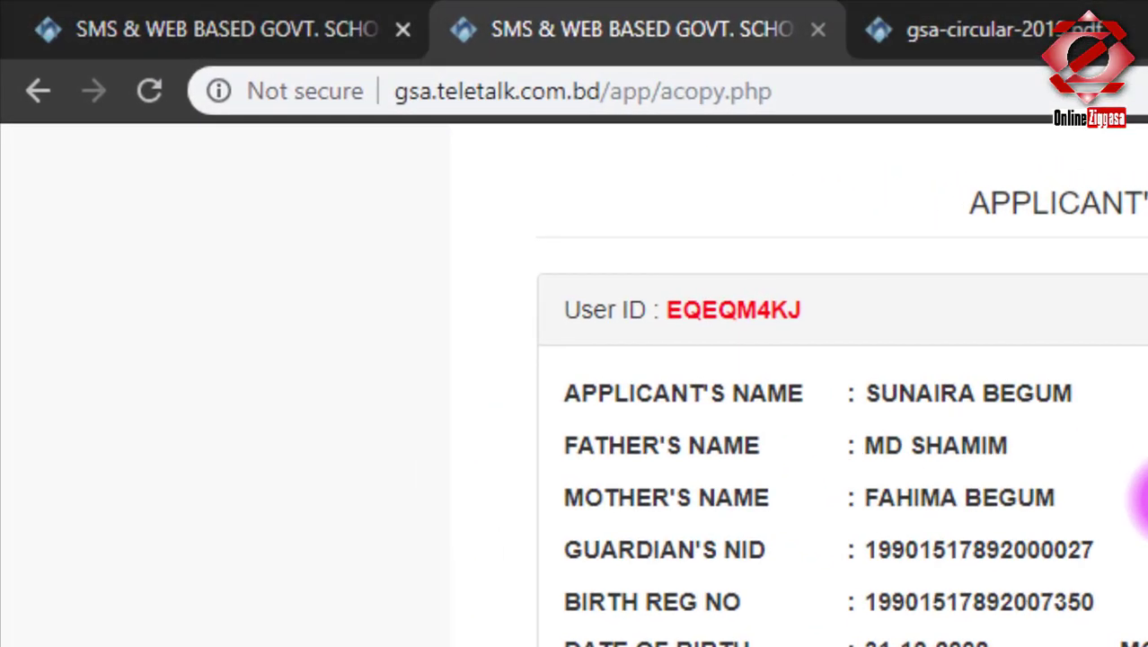
pyautogui.moveTo(815, 259)
pyautogui.mouseDown()
pyautogui.moveTo(615, 341)
pyautogui.moveTo(759, 255)
pyautogui.moveTo(743, 252)
pyautogui.mouseUp()
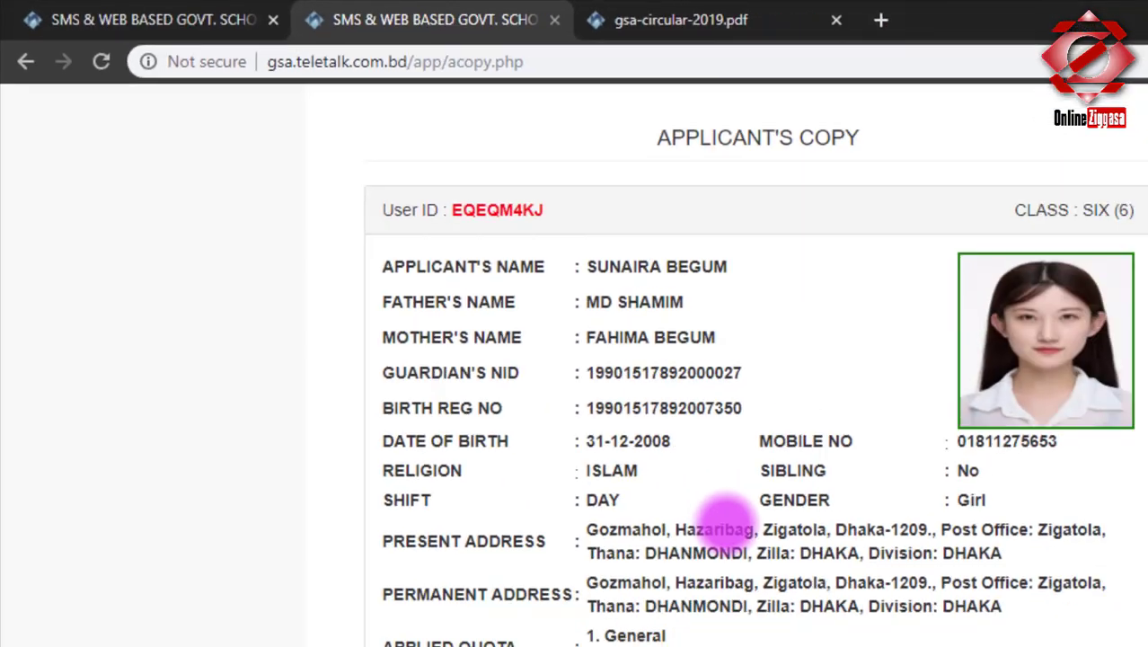
pyautogui.scroll(-10, 794, 520)
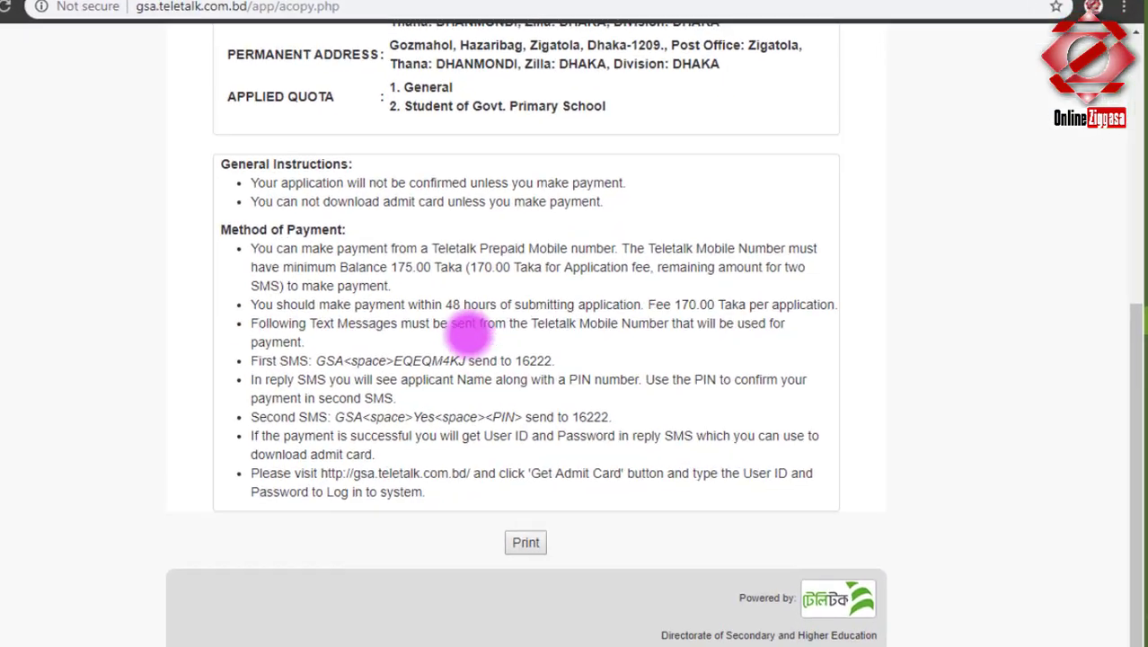
pyautogui.moveTo(657, 201)
pyautogui.mouseDown()
pyautogui.moveTo(497, 188)
pyautogui.moveTo(271, 212)
pyautogui.mouseUp()
pyautogui.moveTo(64, 124)
pyautogui.mouseDown()
pyautogui.moveTo(409, 169)
pyautogui.moveTo(679, 148)
pyautogui.mouseUp()
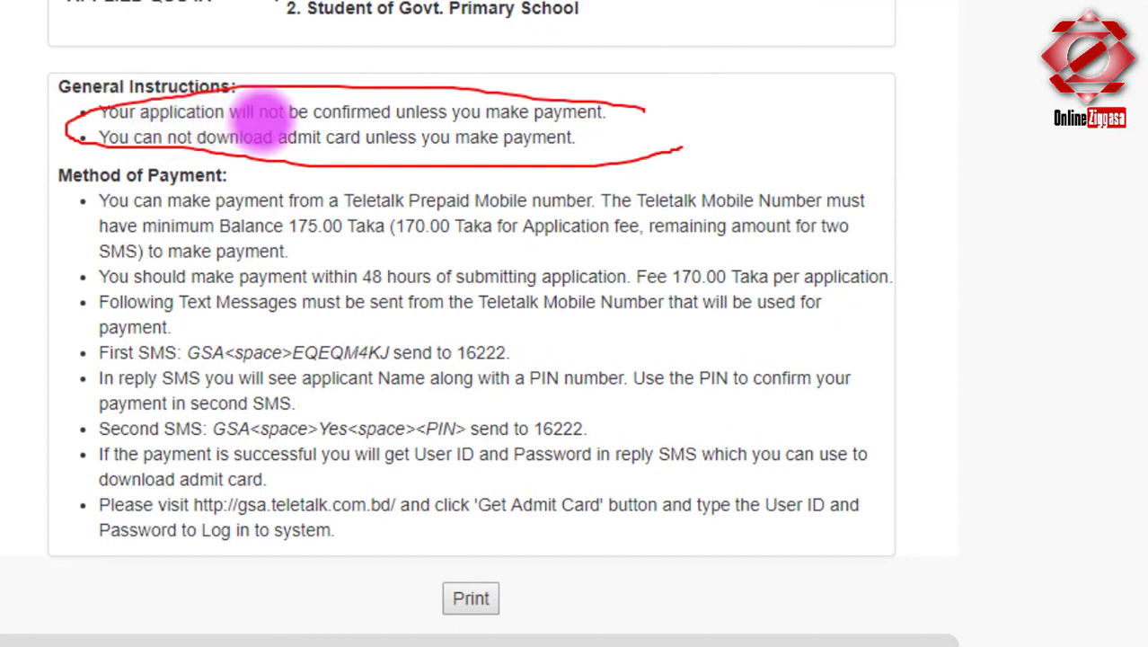
pyautogui.moveTo(412, 123); pyautogui.dragTo(628, 123)
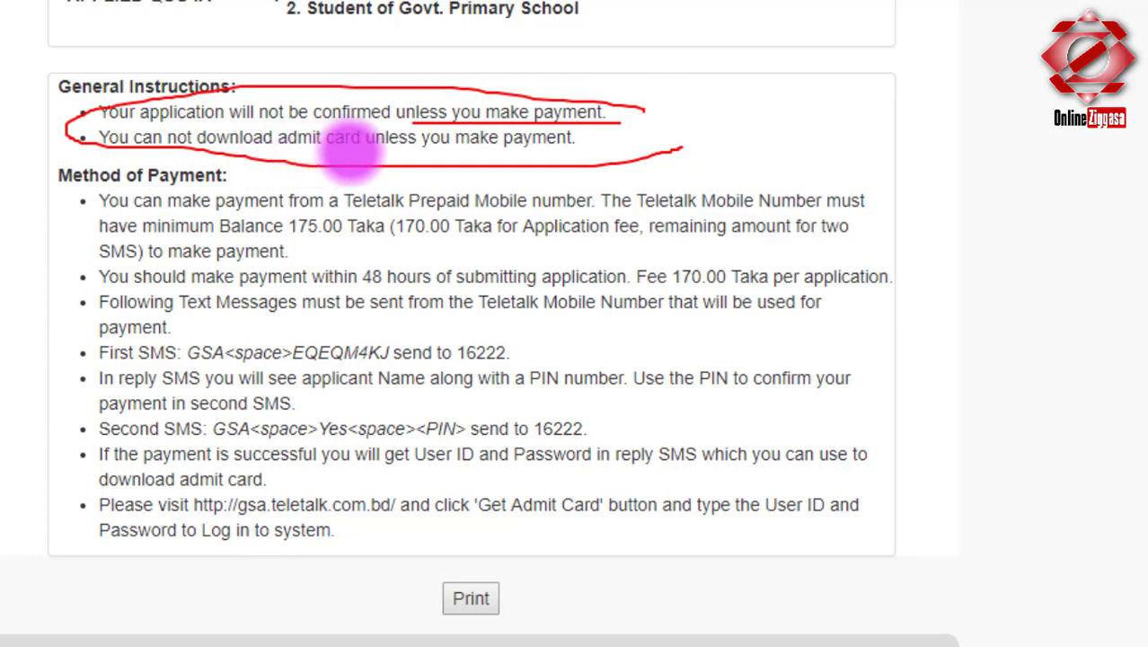
pyautogui.moveTo(386, 151)
pyautogui.mouseDown()
pyautogui.moveTo(600, 155)
pyautogui.moveTo(592, 165)
pyautogui.mouseUp()
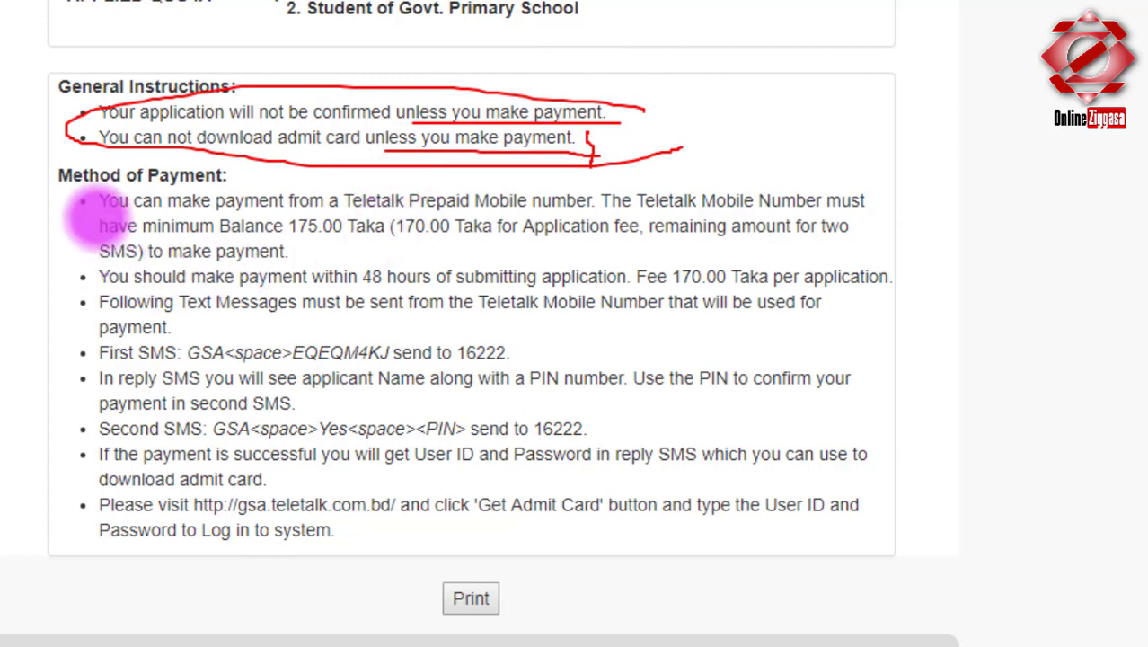
pyautogui.moveTo(65, 193); pyautogui.dragTo(97, 537)
pyautogui.moveTo(289, 235); pyautogui.dragTo(640, 235)
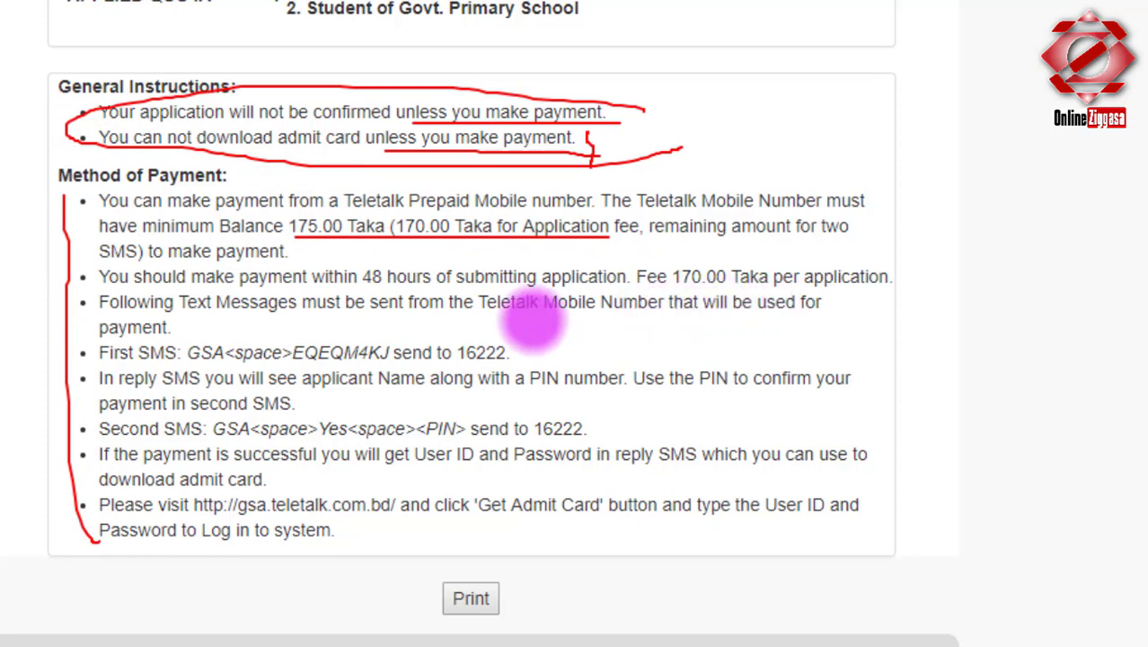
pyautogui.moveTo(101, 343)
pyautogui.mouseDown()
pyautogui.moveTo(91, 386)
pyautogui.moveTo(166, 362)
pyautogui.moveTo(521, 358)
pyautogui.mouseUp()
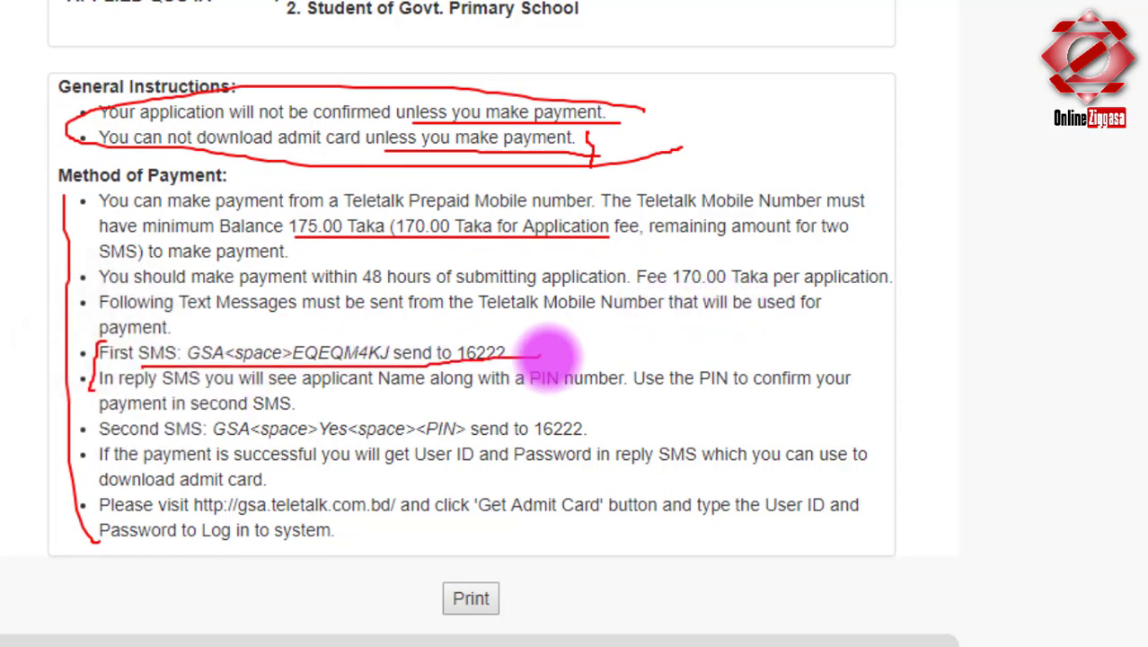
pyautogui.moveTo(99, 440); pyautogui.dragTo(556, 436)
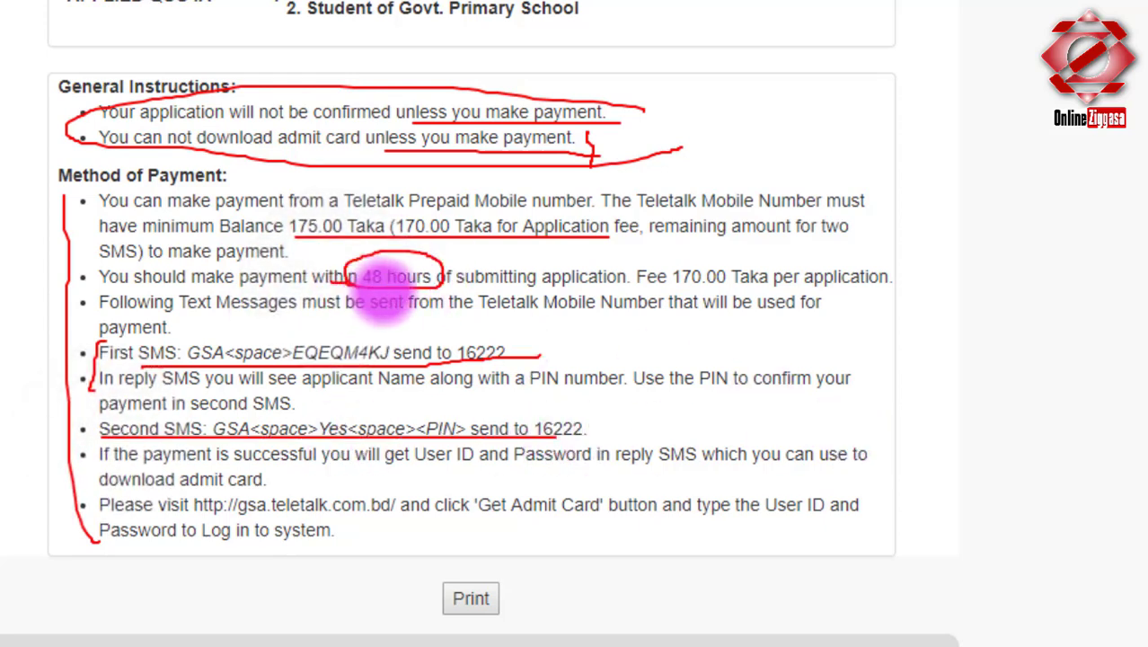
pyautogui.moveTo(438, 269); pyautogui.dragTo(442, 280)
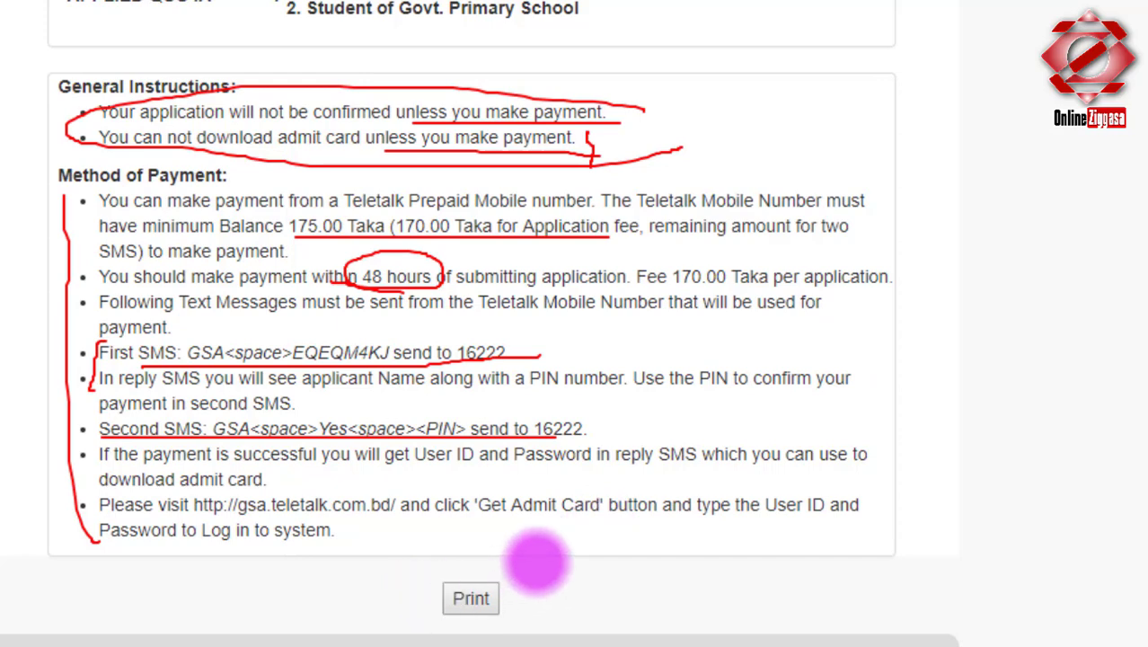
pyautogui.moveTo(532, 559)
pyautogui.mouseDown()
pyautogui.moveTo(546, 633)
pyautogui.moveTo(500, 558)
pyautogui.mouseUp()
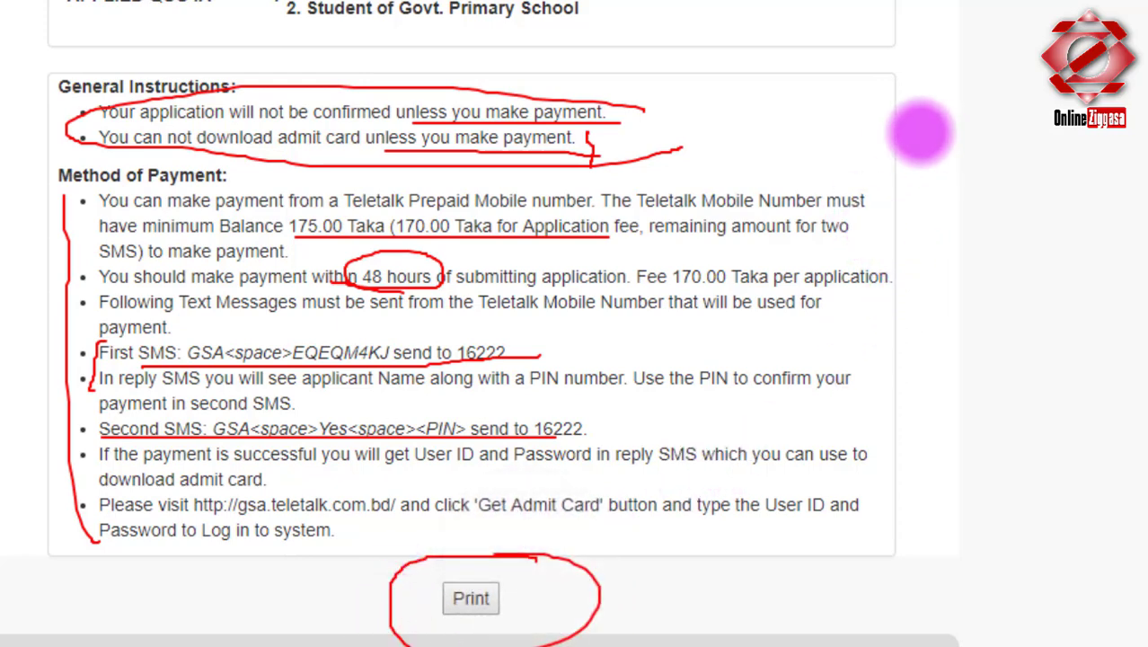
pyautogui.press('Escape')
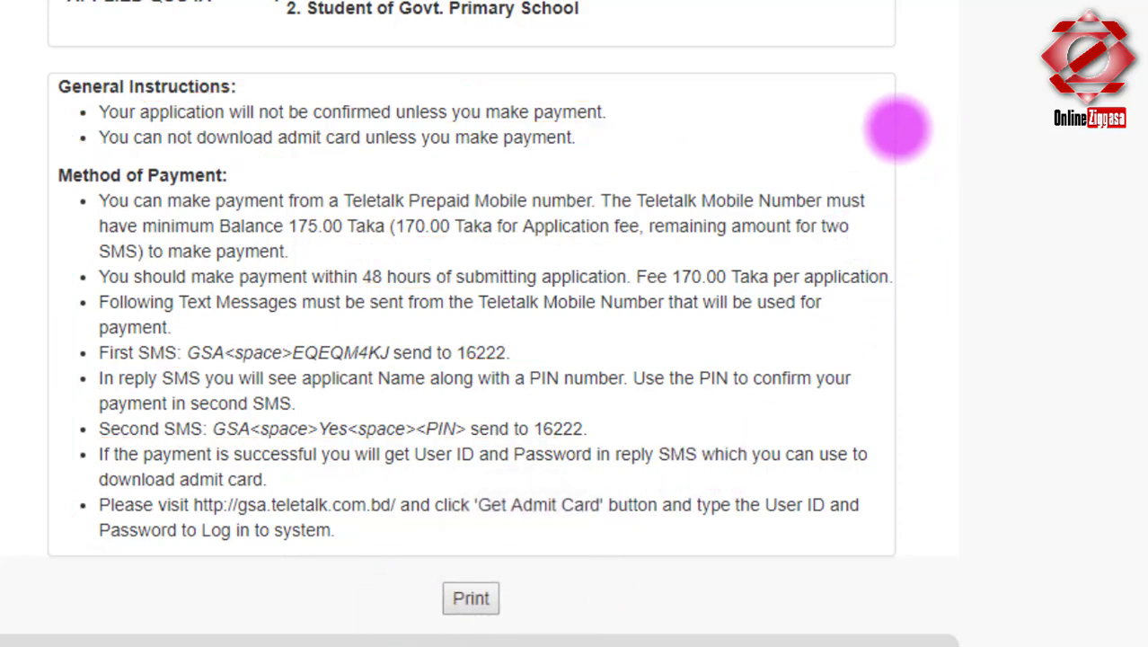
# Open the print preview of the applicant's copy with Save as PDF as destination.
pyautogui.click(470, 598)
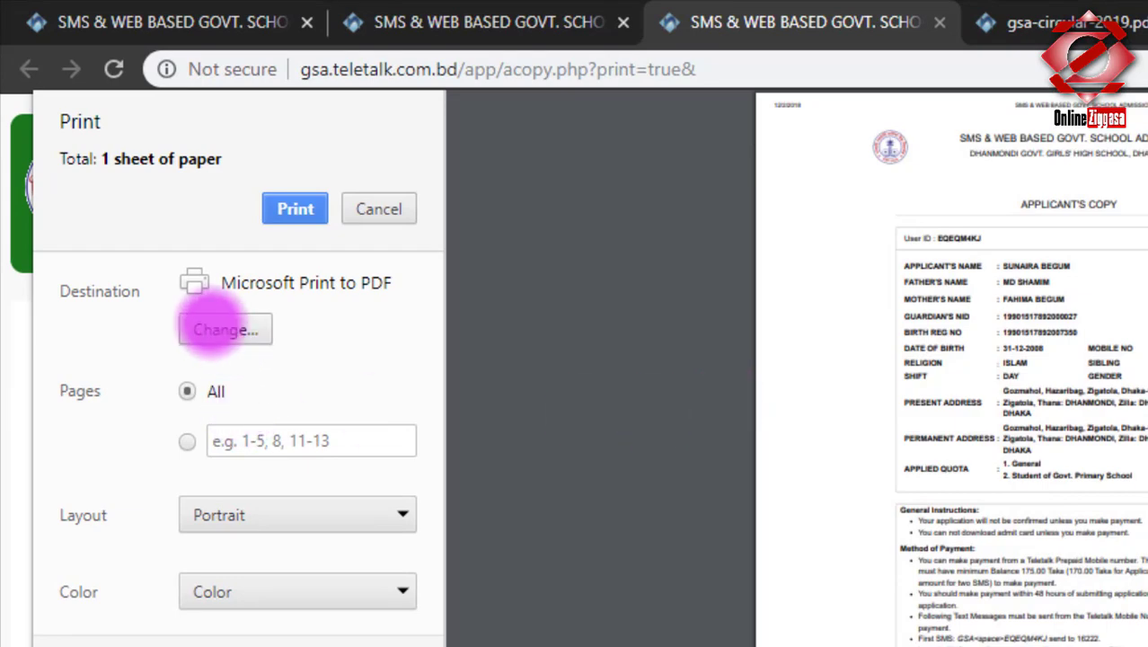
pyautogui.click(215, 328)
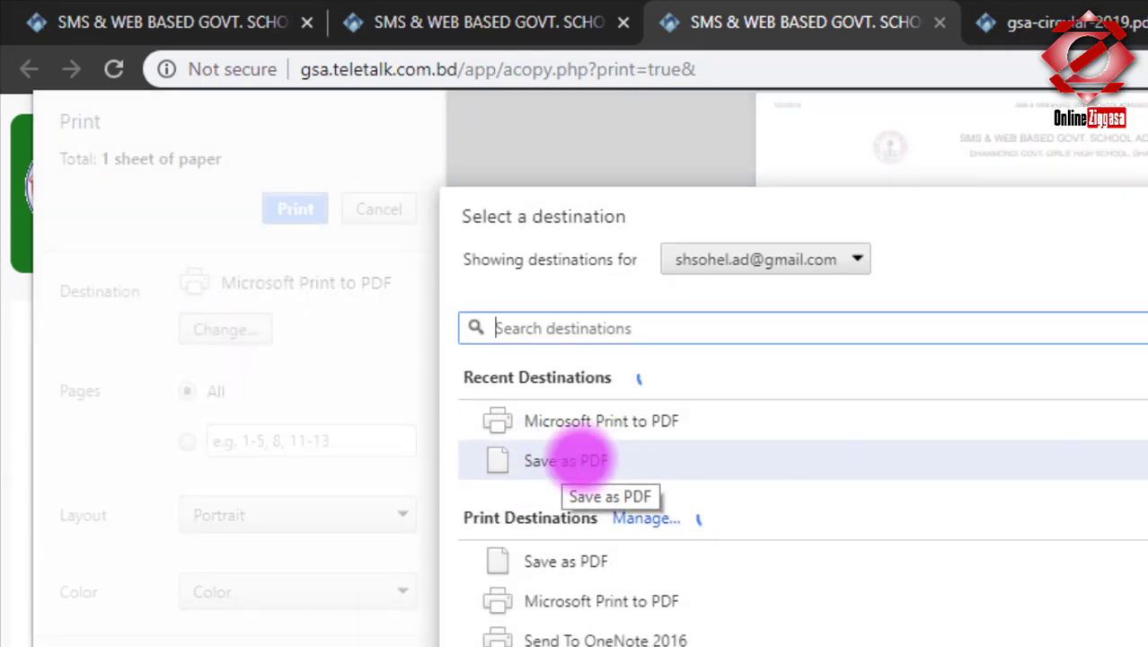
pyautogui.click(537, 460)
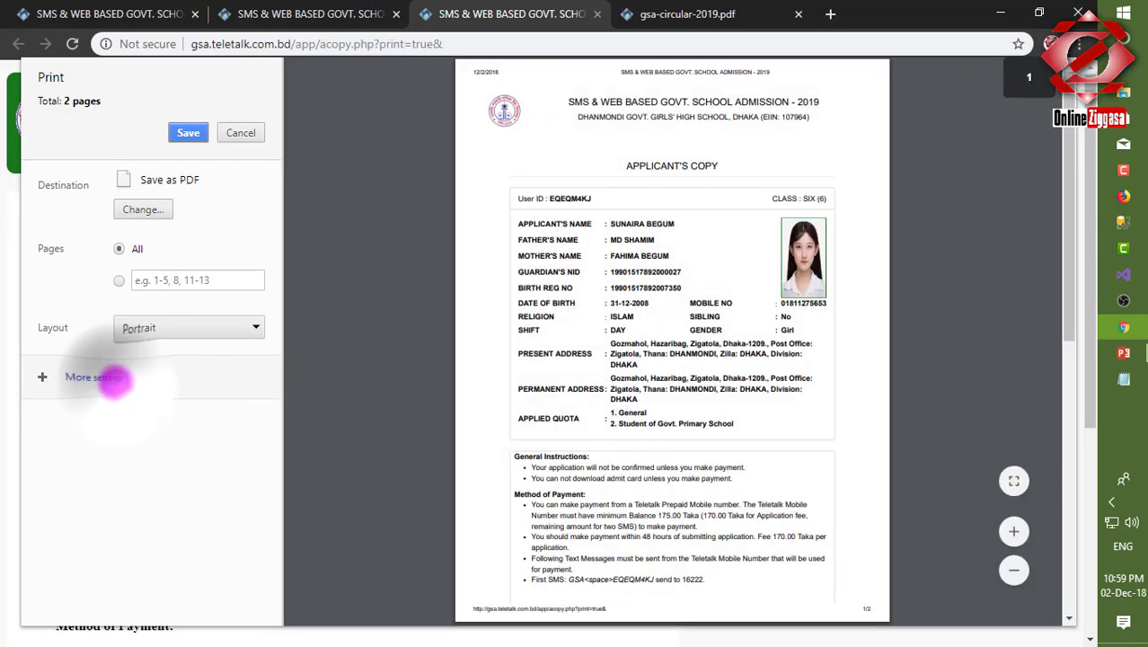
# Try the A4 and then Legal paper sizes under More settings.
pyautogui.click(99, 377)
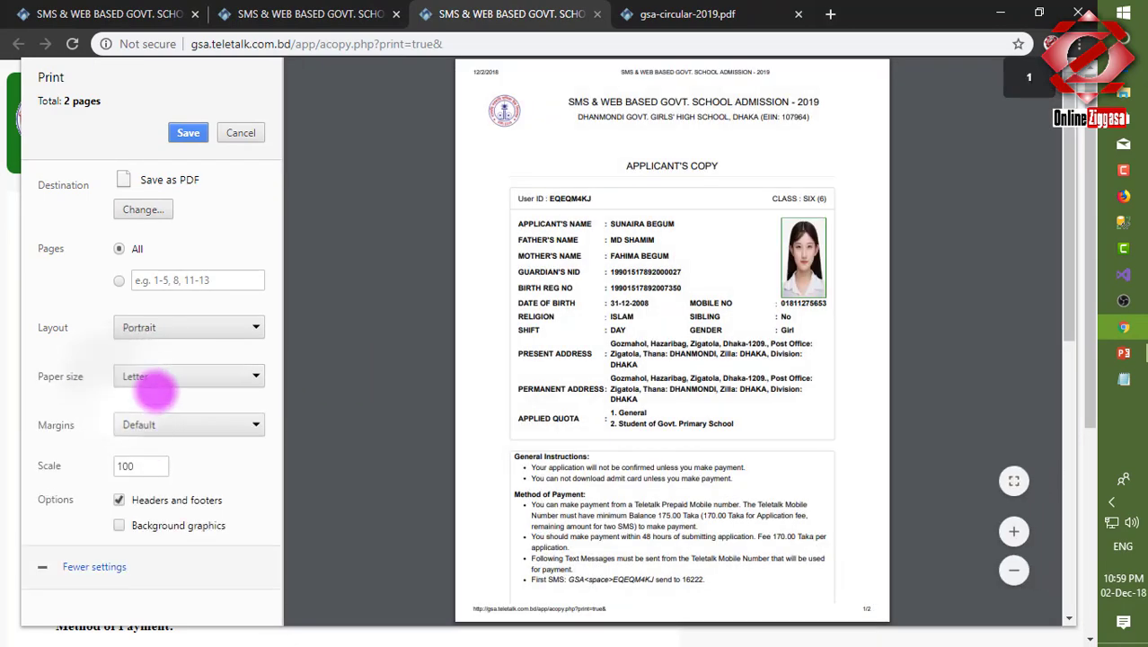
pyautogui.click(157, 375)
pyautogui.click(135, 452)
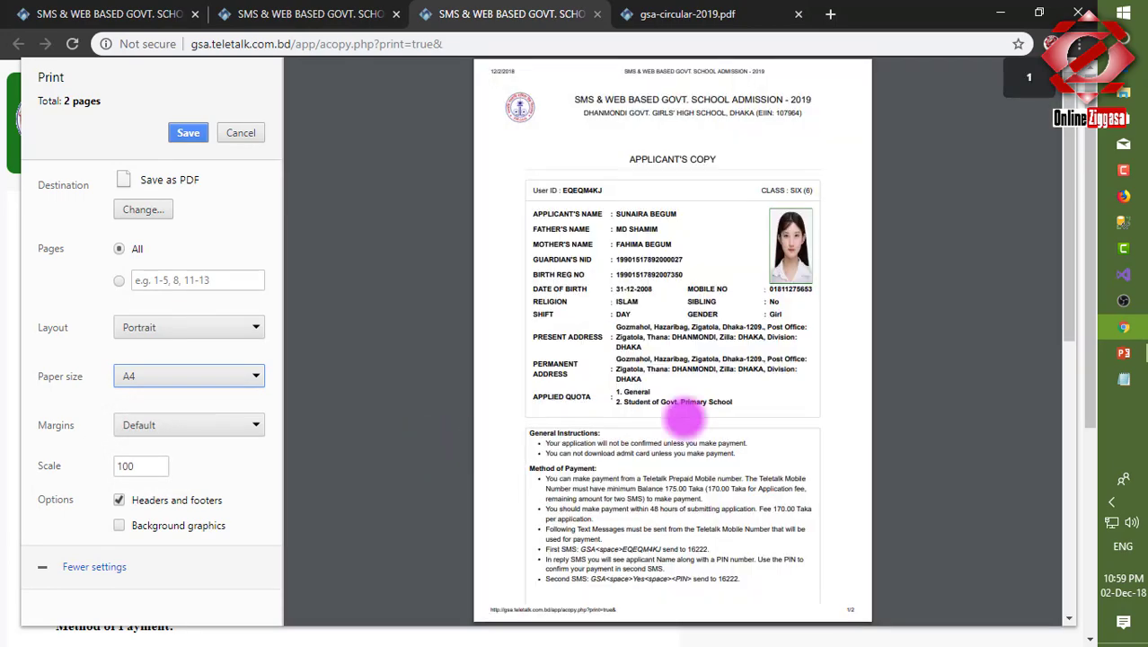
pyautogui.scroll(-7, 820, 398)
pyautogui.scroll(7, 820, 398)
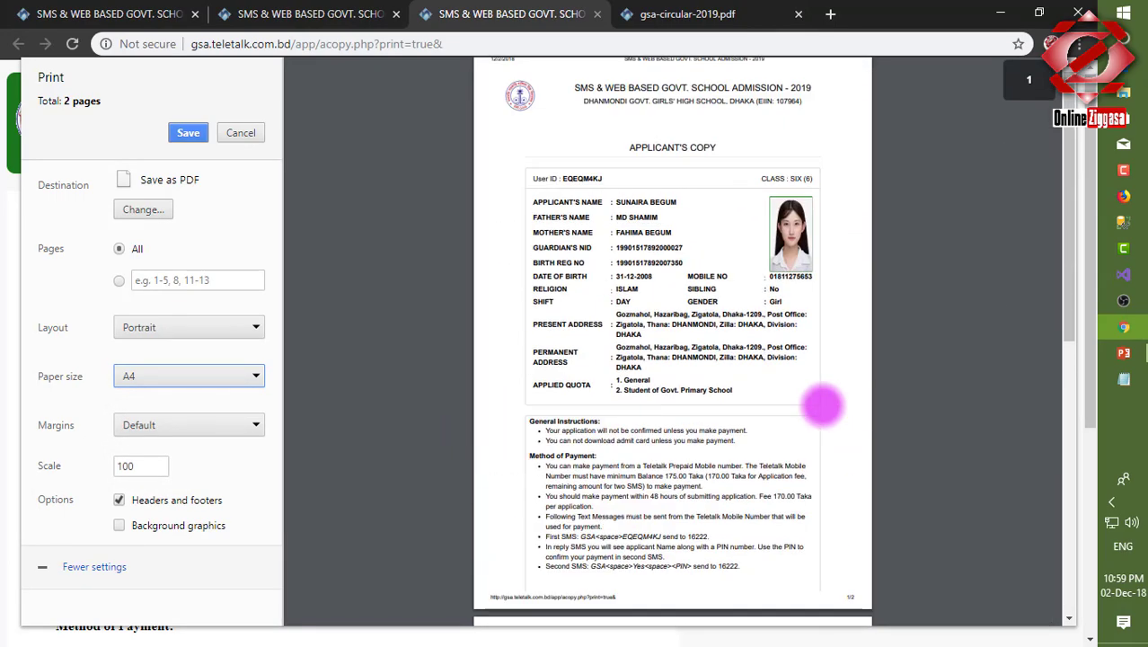
pyautogui.click(171, 375)
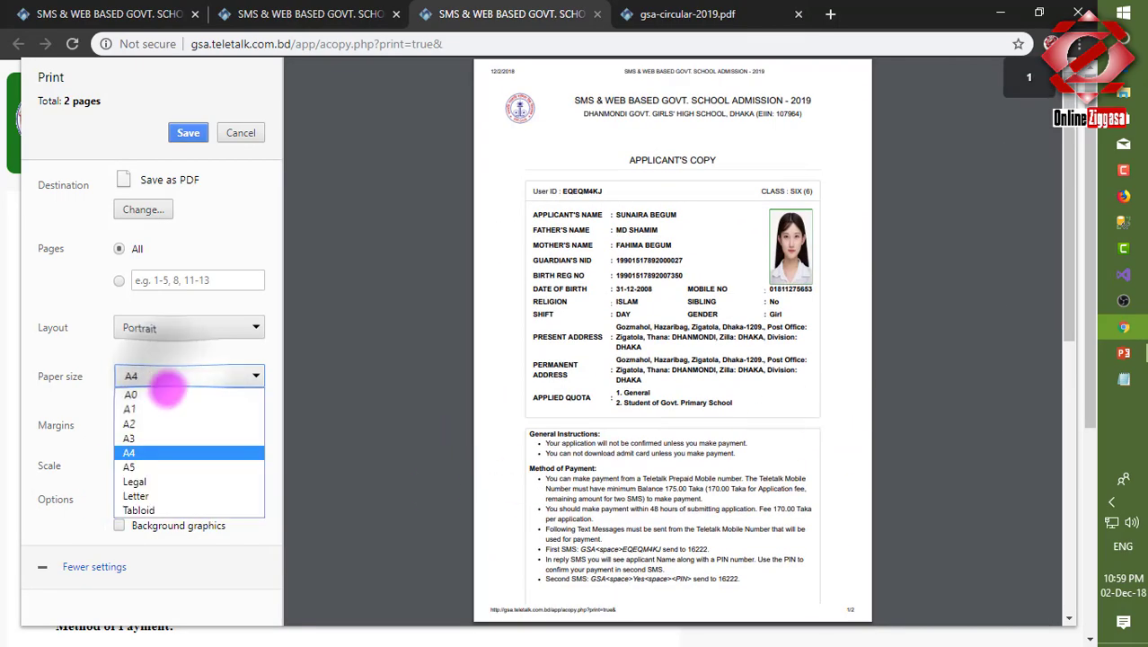
pyautogui.click(144, 481)
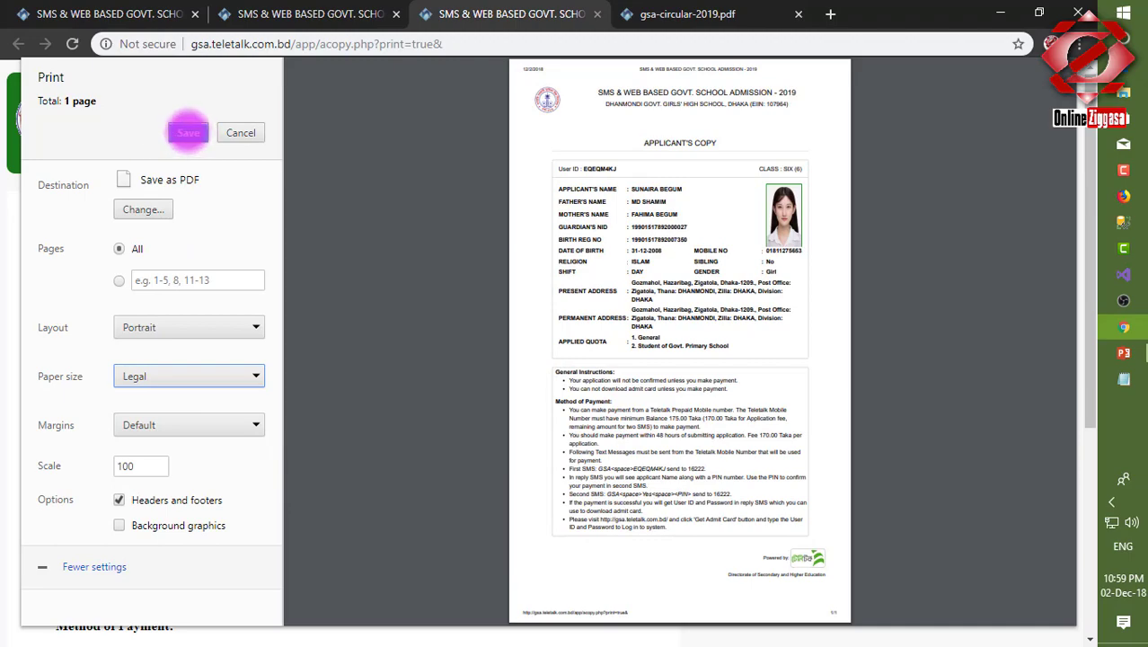
# Switch destination to Microsoft Print to PDF, return to Save as PDF, and save.
pyautogui.click(137, 209)
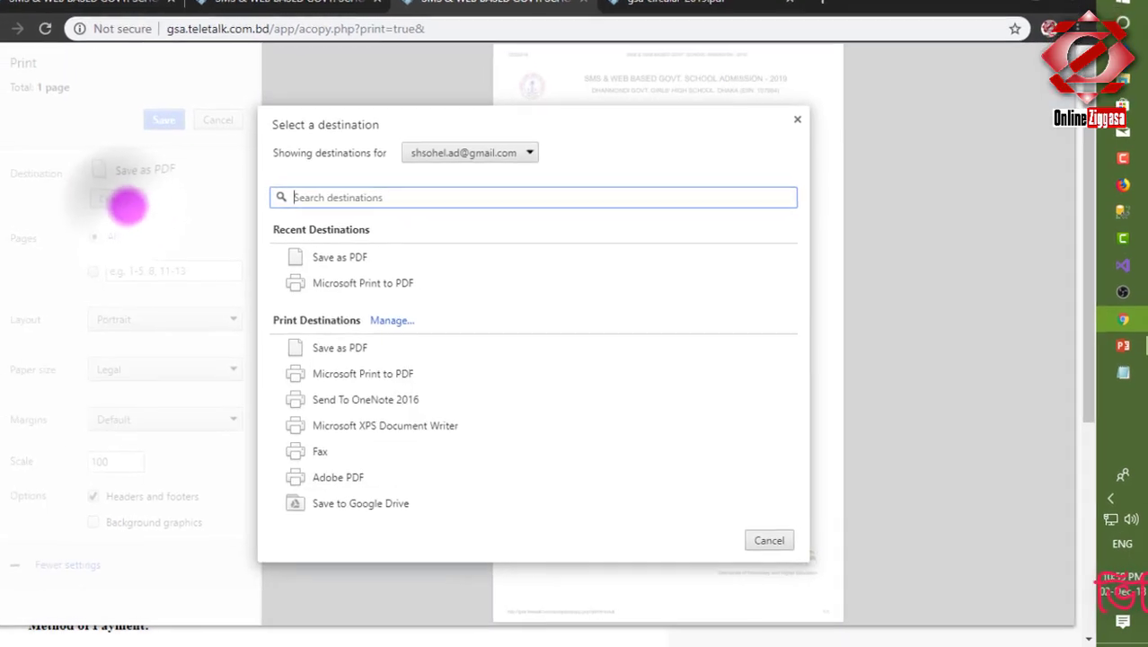
pyautogui.click(170, 210)
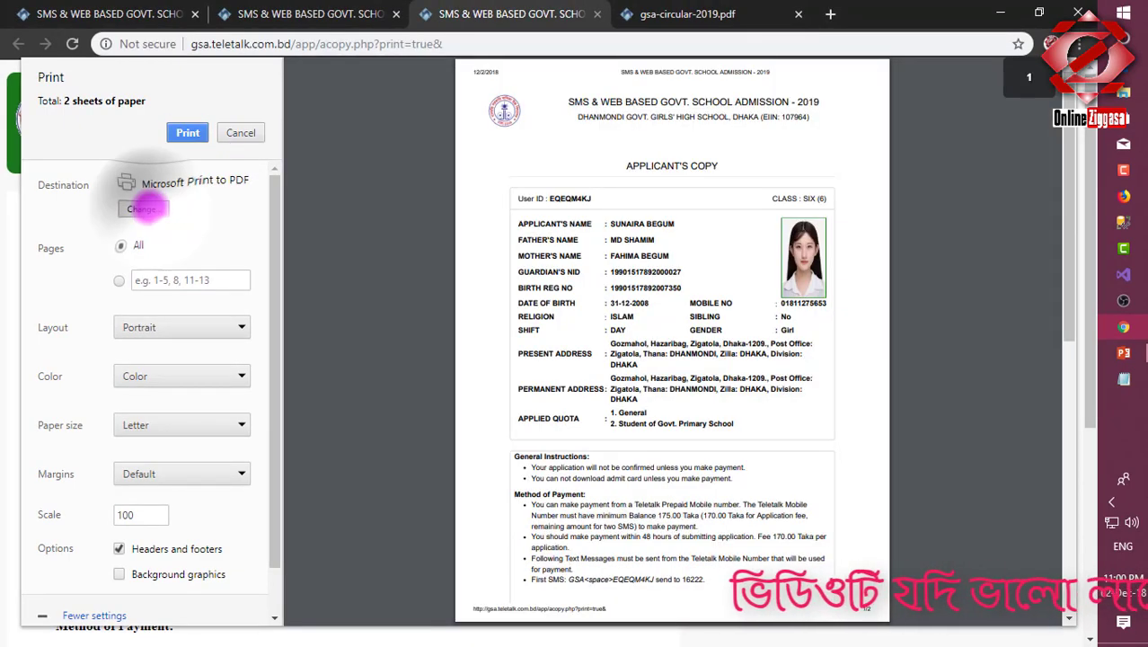
pyautogui.click(148, 208)
pyautogui.click(594, 267)
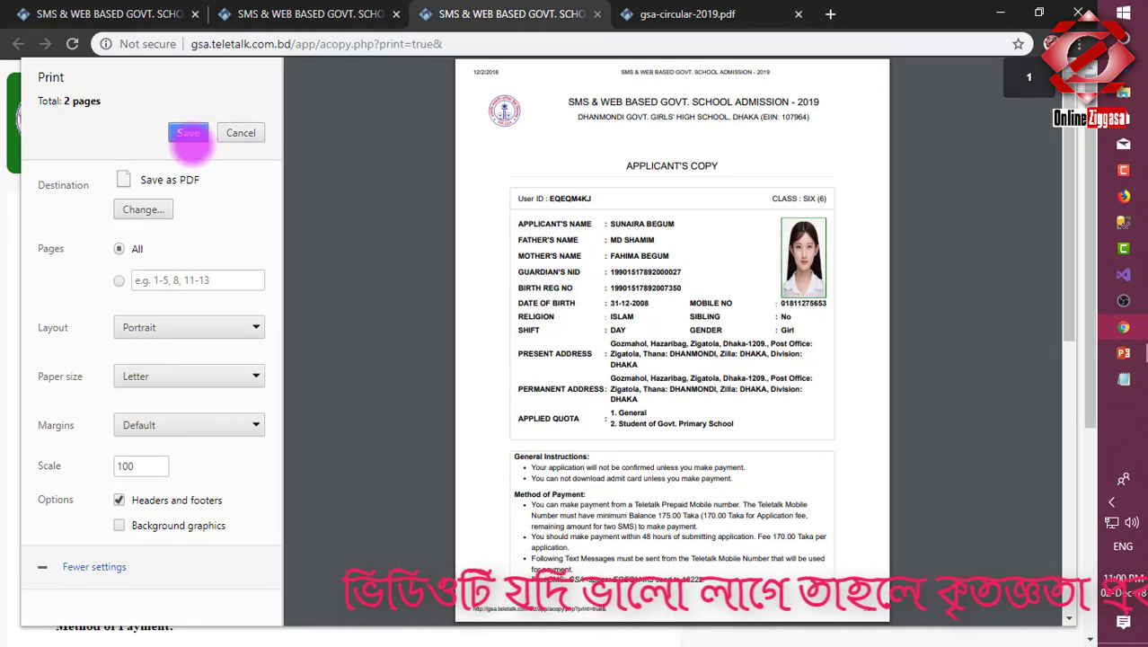
pyautogui.click(188, 134)
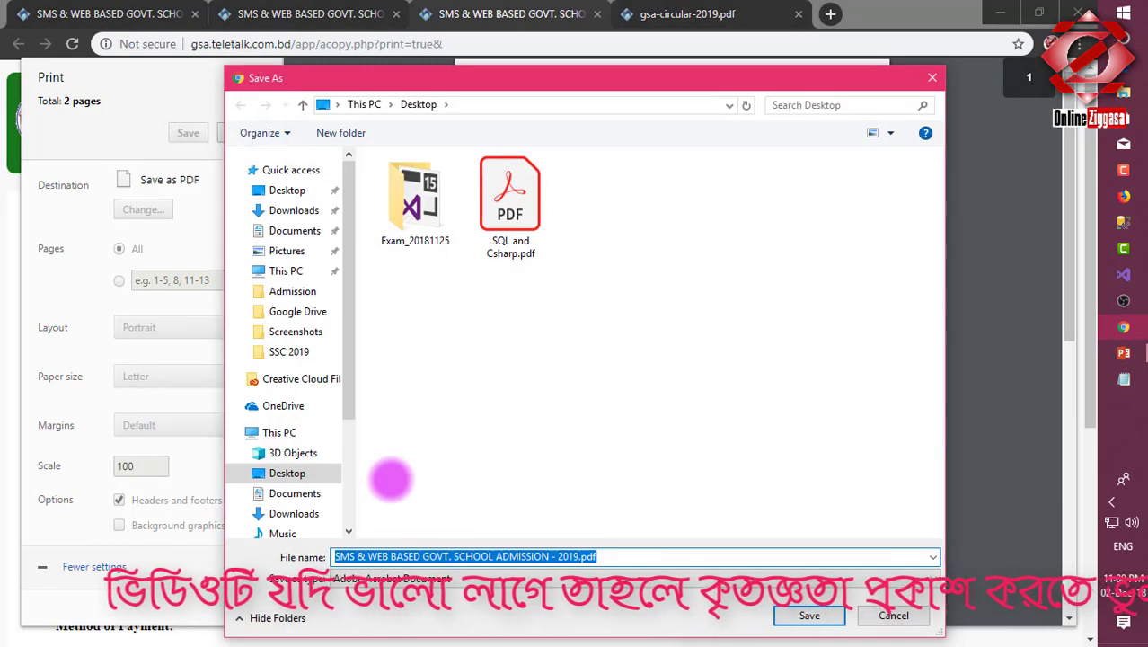
# Save the PDF to the Desktop under a new file name.
pyautogui.click(287, 190)
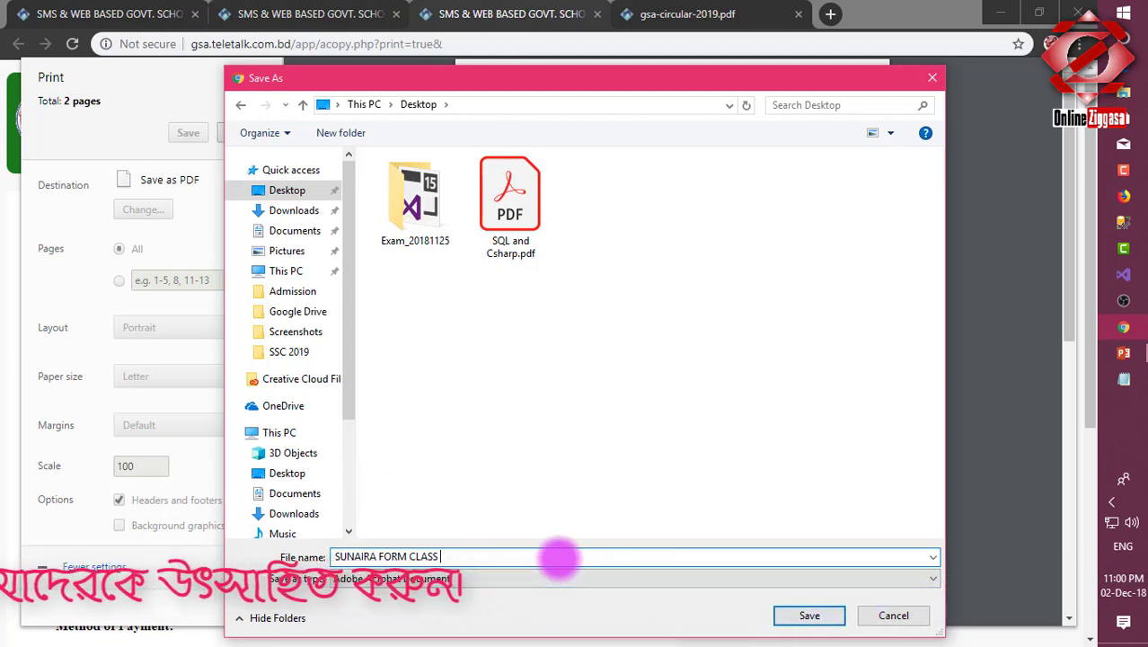
pyautogui.click(807, 615)
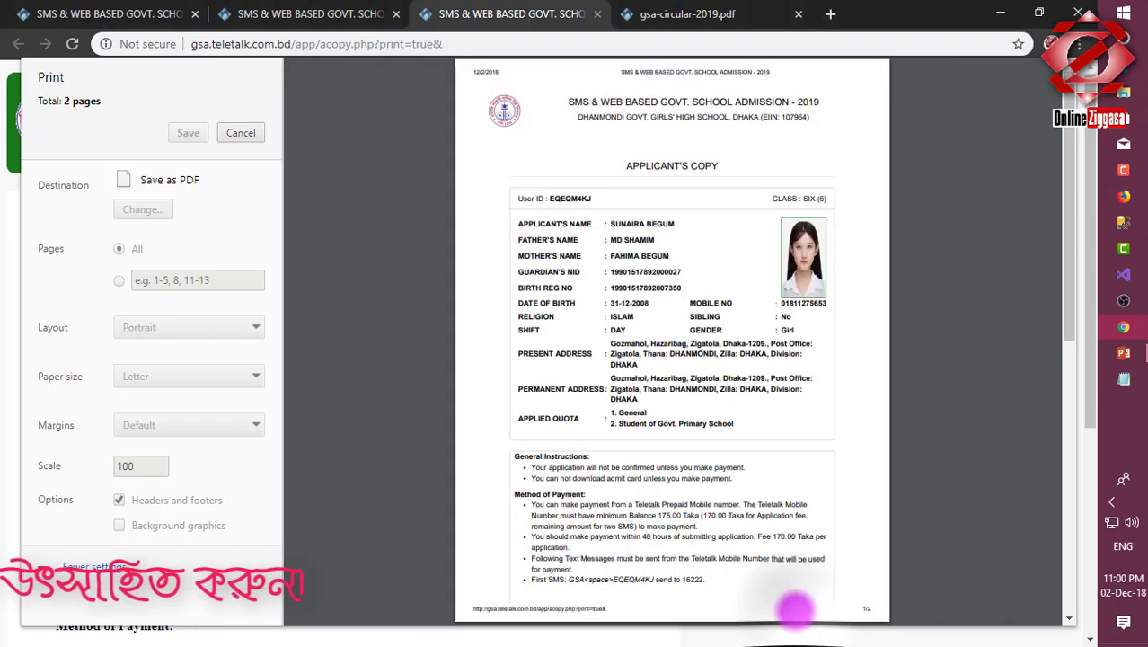